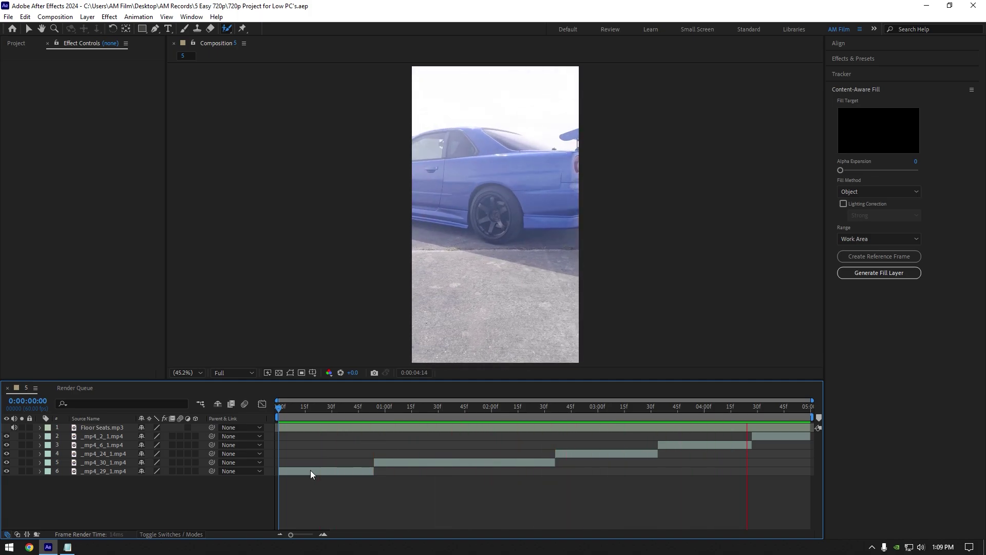
Stop the preview, return to the composition start and duplicate the first car clip
key("space")
left_click_drag(337, 415, 264, 417)
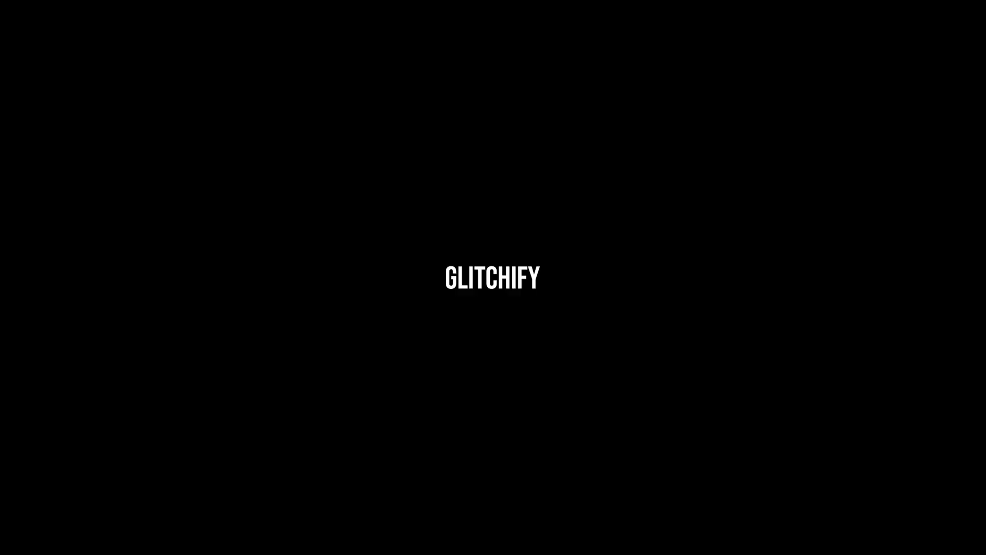
key("ctrl+d")
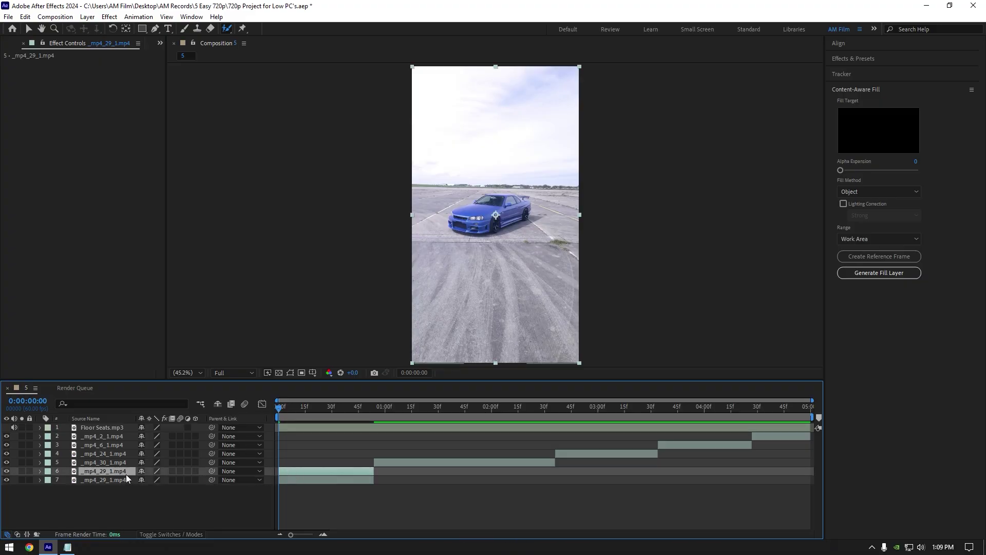
Pre-compose the upper copy as 'Car only' with all attributes moved into it
right_click(125, 473)
left_click(165, 405)
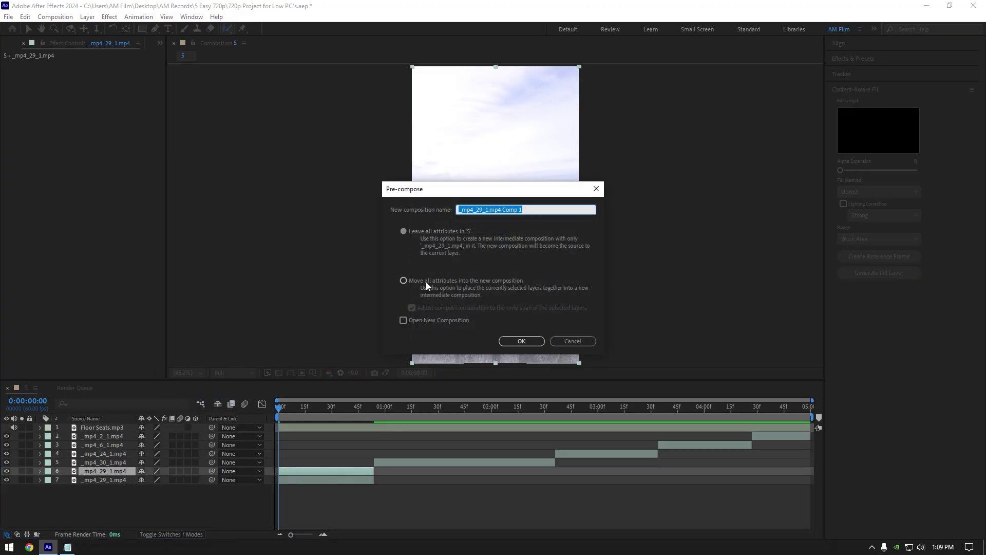
left_click(426, 282)
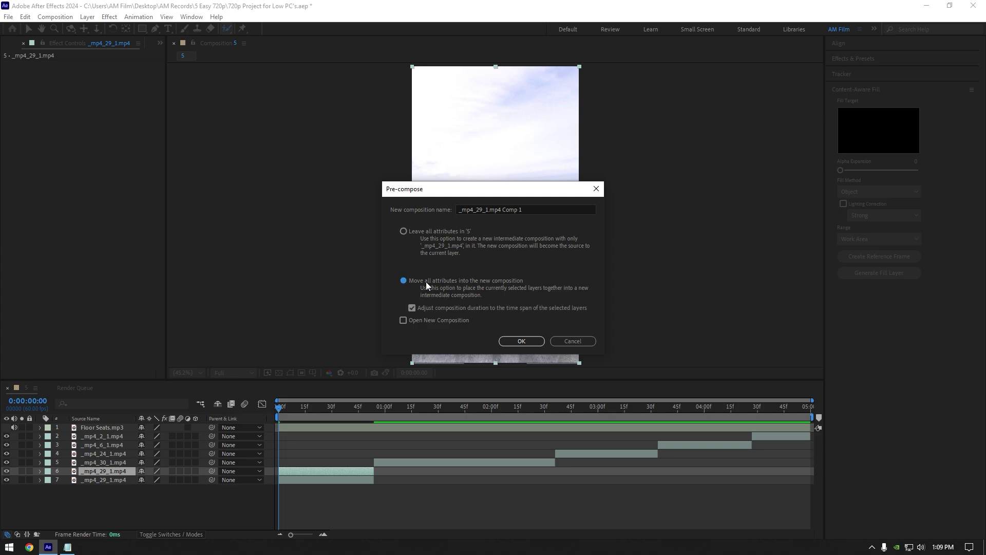
left_click_drag(530, 210, 458, 209)
type("Car only")
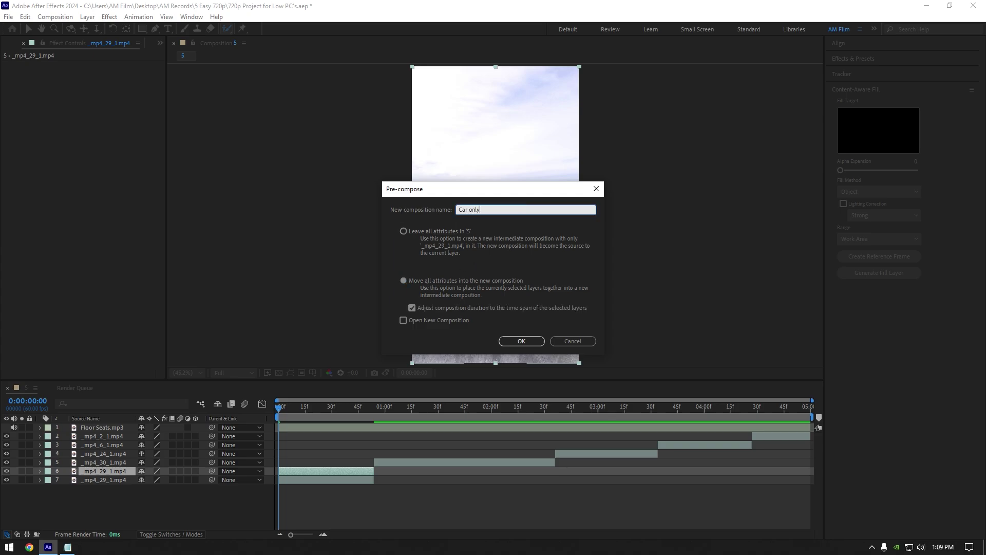
key("Return")
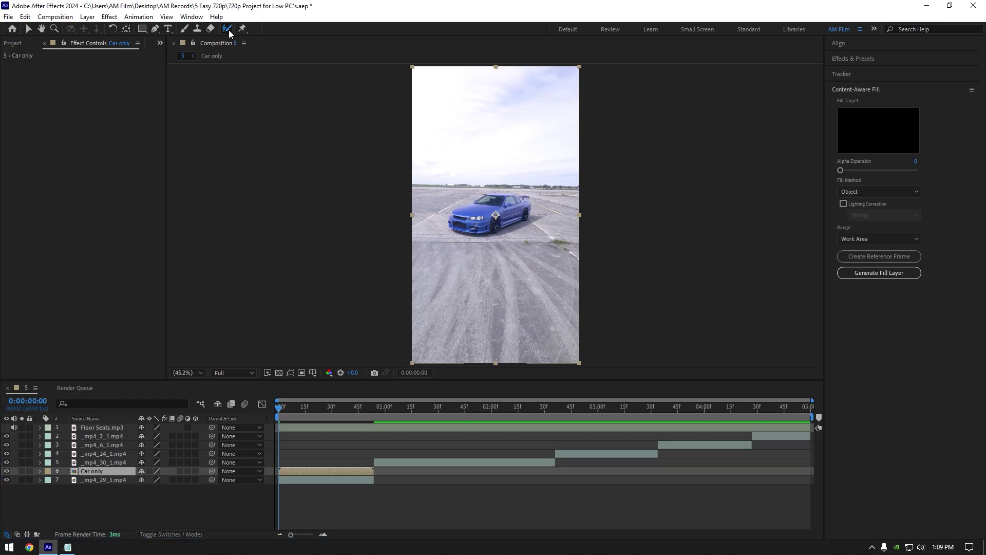
In the Car only layer view, Roto Brush over the car body, rear and roof
double_click(341, 470, "alt")
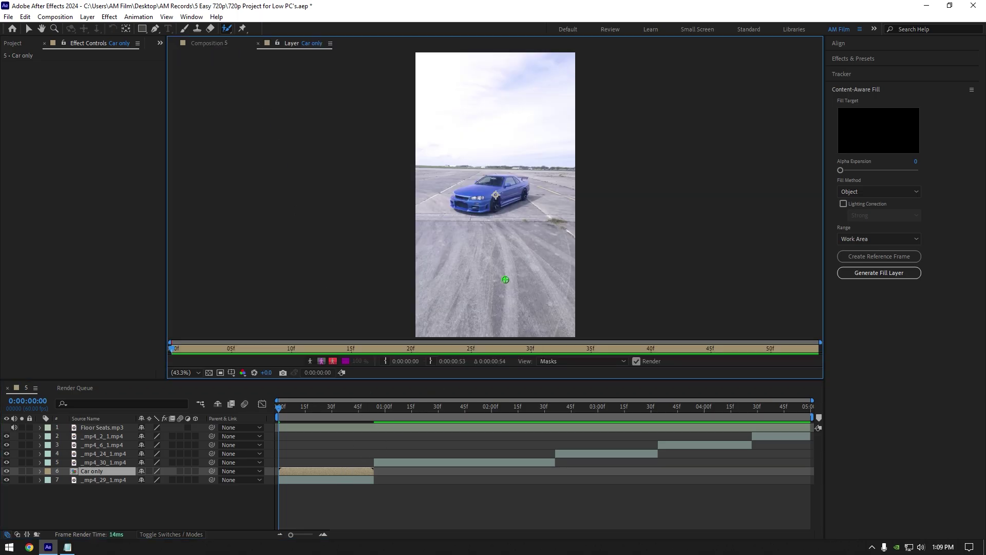
scroll(478, 209, "up", 3)
left_click_drag(390, 175, 565, 170)
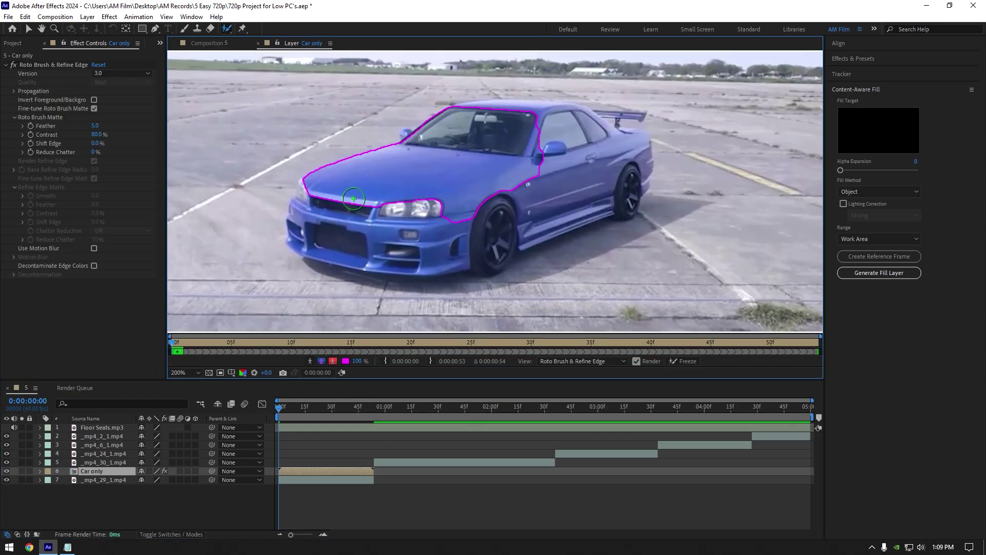
mouse_move(329, 226)
left_mouse_down()
mouse_move(462, 249)
mouse_move(493, 265)
left_mouse_up()
left_click_drag(578, 114, 637, 190)
left_click_drag(545, 107, 460, 108)
Add the spoiler to the car matte and refine the outline around it
scroll(544, 111, "up", 1)
mouse_move(717, 198)
left_mouse_down()
mouse_move(779, 208)
mouse_move(618, 192)
left_mouse_up()
left_click_drag(626, 214, 578, 226)
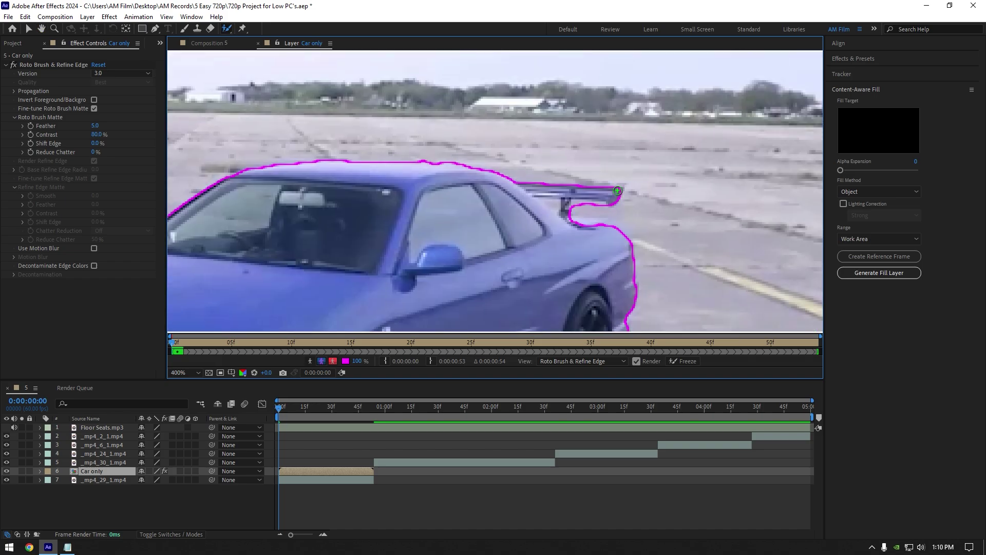
scroll(605, 273, "down", 1)
left_click_drag(447, 241, 382, 174)
Freeze the Roto Brush matte and duplicate the Car only layer in Composition 5
left_click(686, 361)
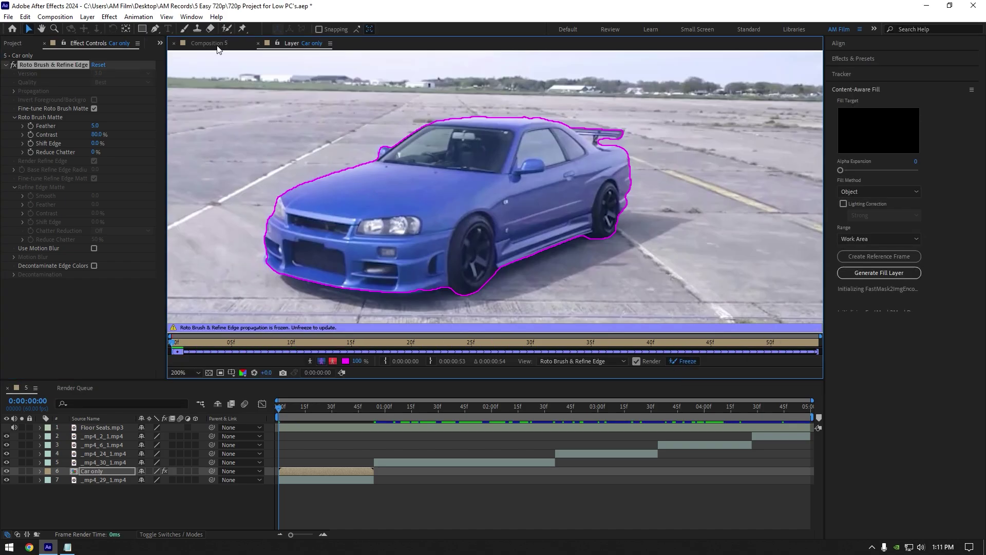
left_click(211, 43)
key("ctrl+d")
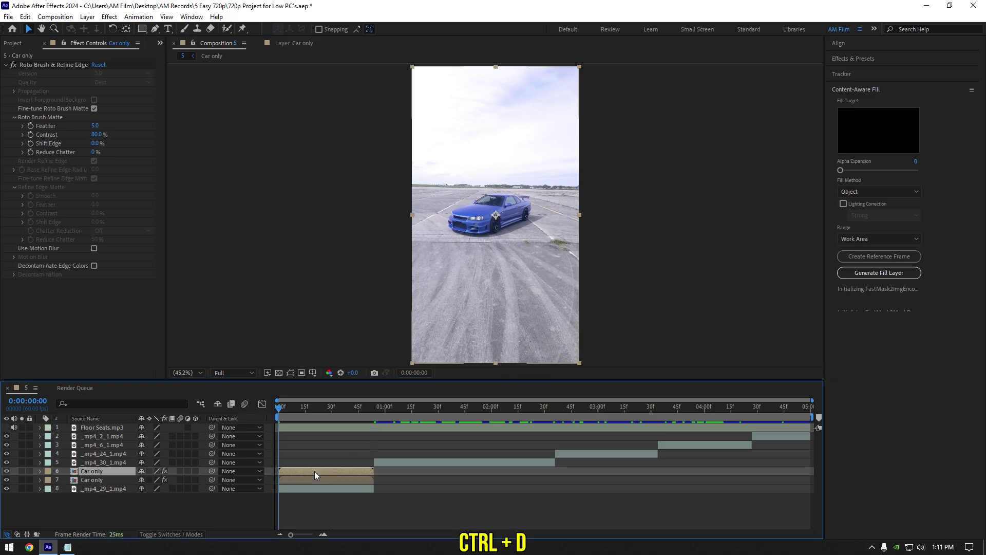
Rename the duplicate car layer 'Glitchify' and apply the Glitchify effect to it
right_click(113, 479)
left_click(143, 449)
type("Glitchify")
key("Return")
key("ctrl+space")
type("glit")
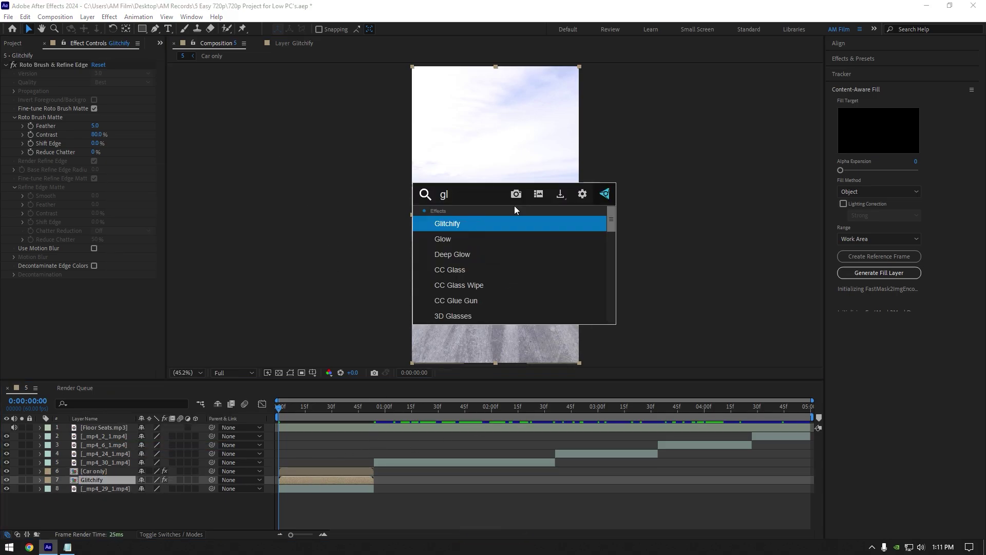
key("Return")
Turn off Image Glitch in the Glitchify effect settings
left_click(6, 65)
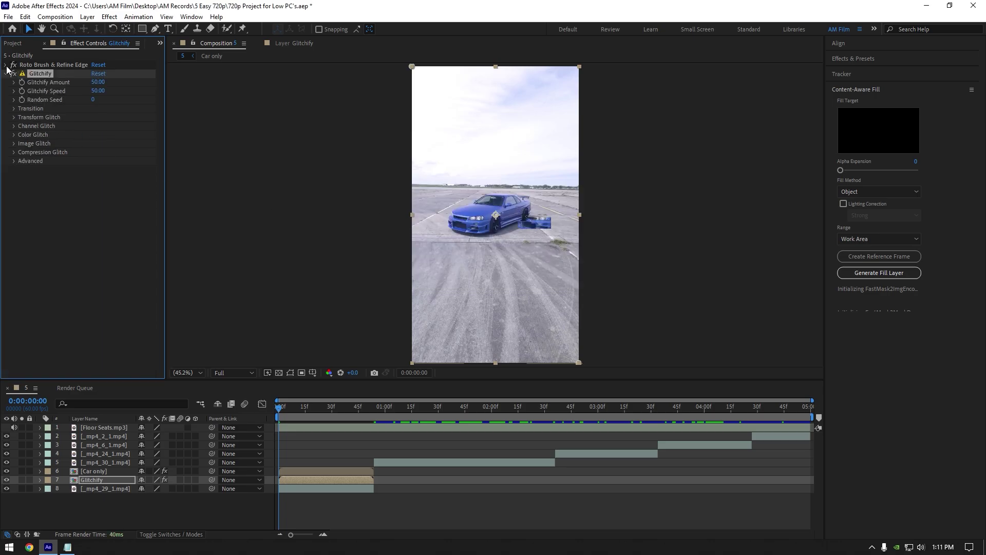
left_click(13, 134)
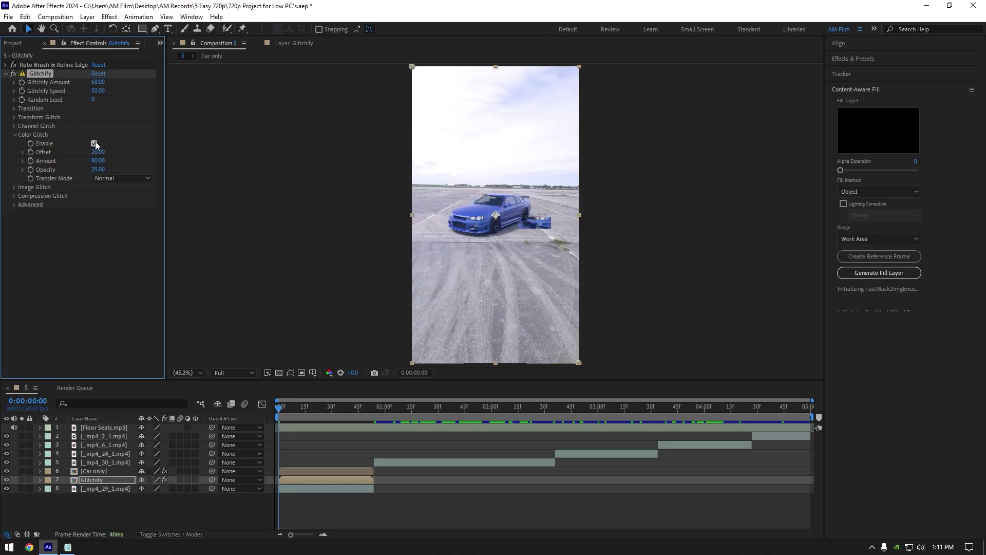
left_click(13, 135)
left_click(14, 144)
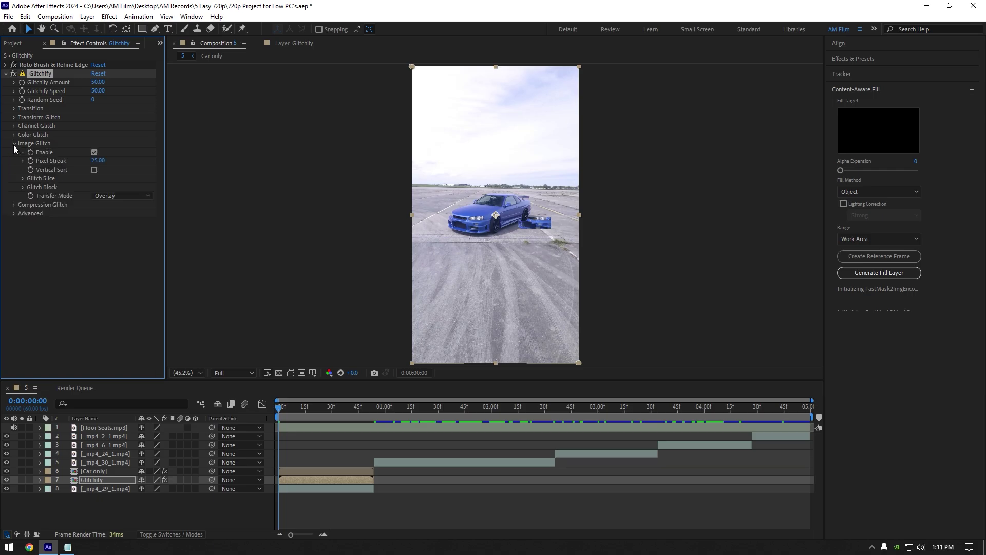
left_click(93, 152)
left_click(14, 143)
Enable vertical Channel Scale with its offset set to 0
left_click(13, 126)
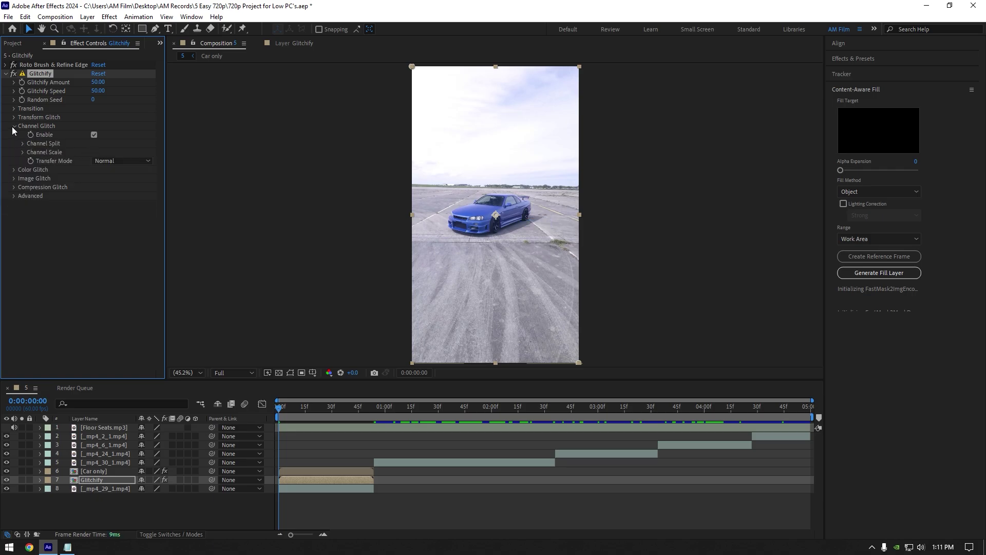
left_click(20, 143)
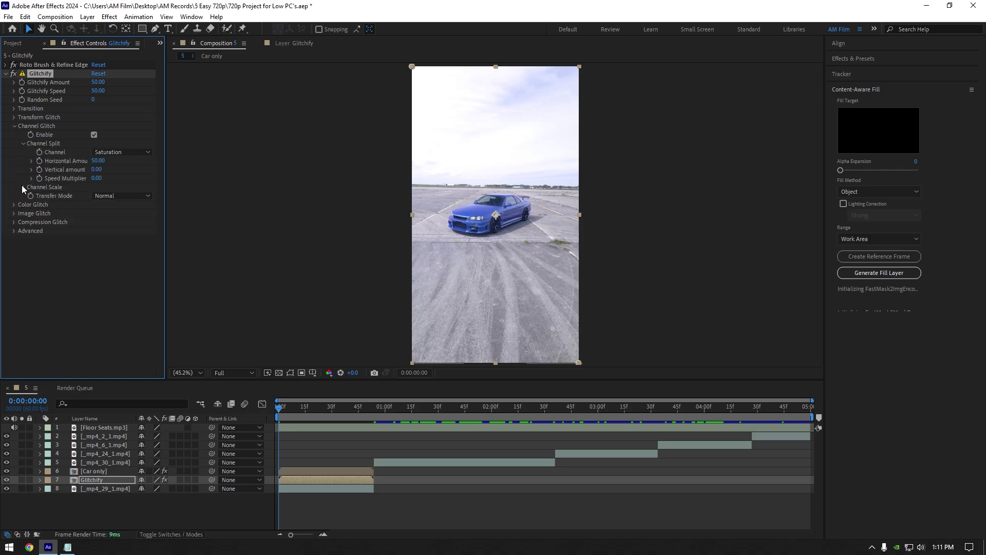
left_click(22, 187)
left_click(94, 214)
left_click_drag(98, 222, 68, 227)
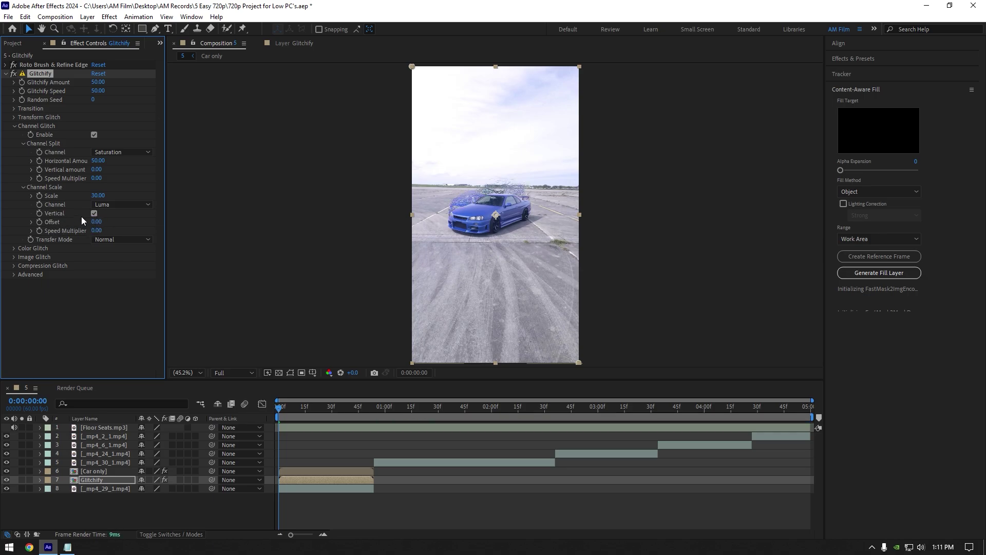
Set Channel Split horizontal to 0 and Channel Scale to 70, then preview the glitch
left_click(97, 161)
type("0")
key("Return")
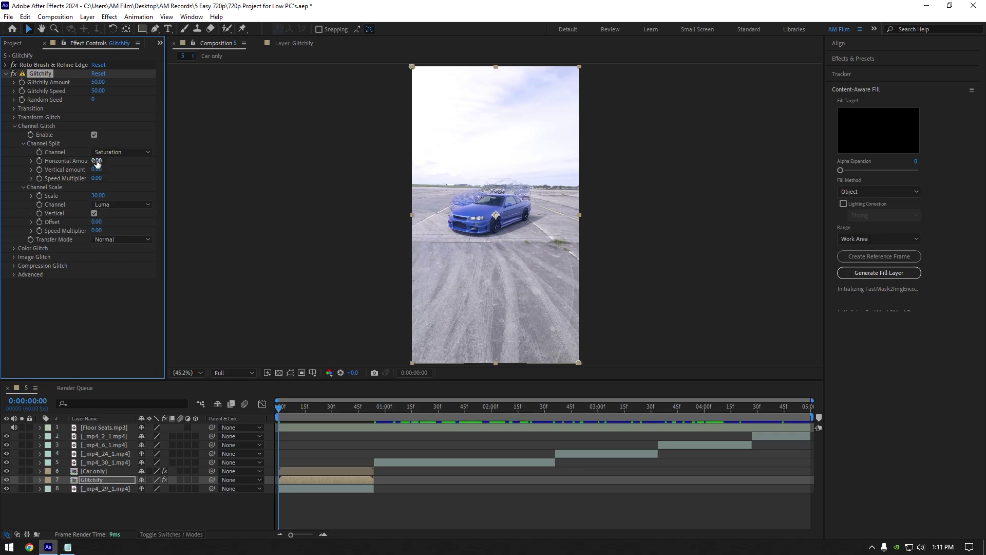
left_click(98, 196)
type("120")
key("Return")
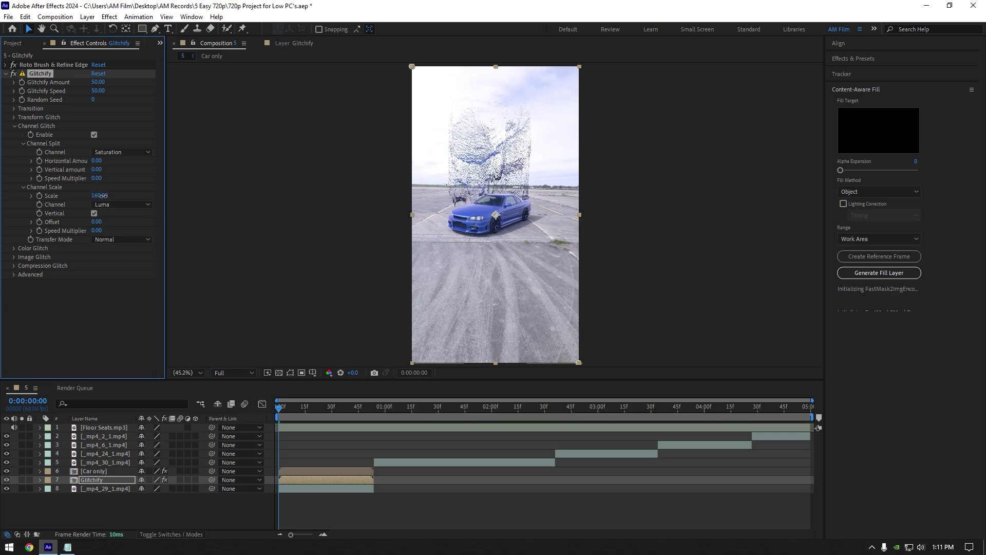
left_click_drag(100, 195, 95, 192)
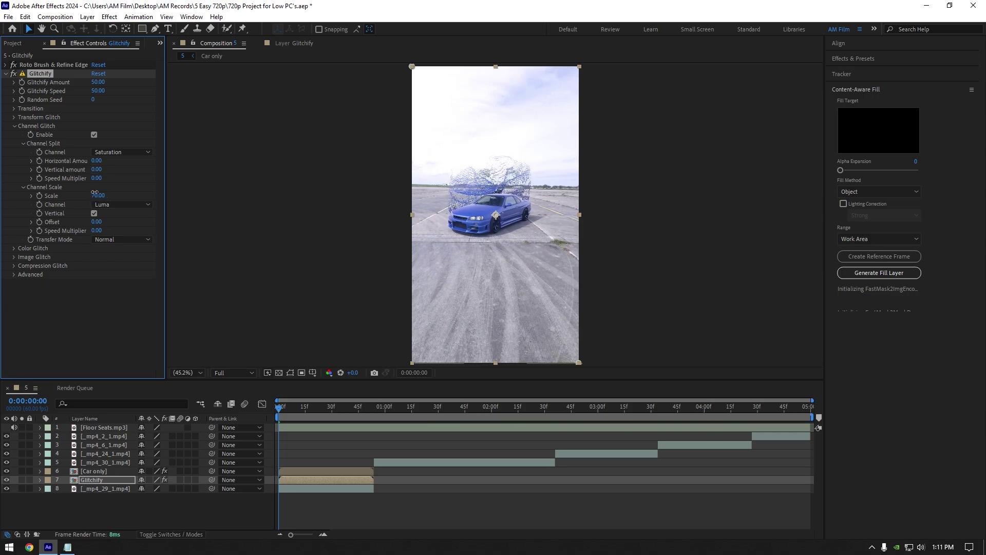
left_click_drag(280, 411, 260, 405)
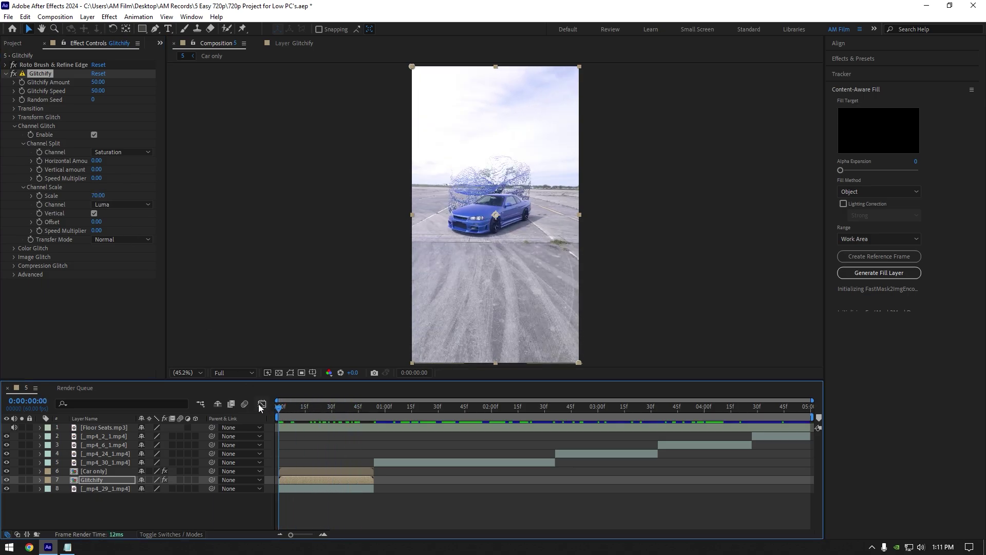
Keyframe Glitchify Amount from 0 up to a peak around 56 and back to 0
left_click(97, 83)
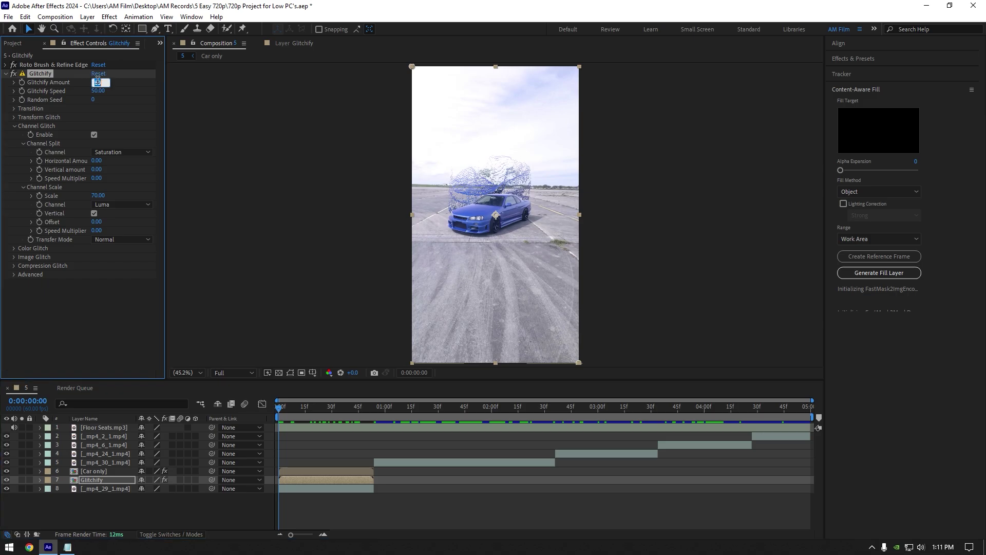
type("0")
key("Return")
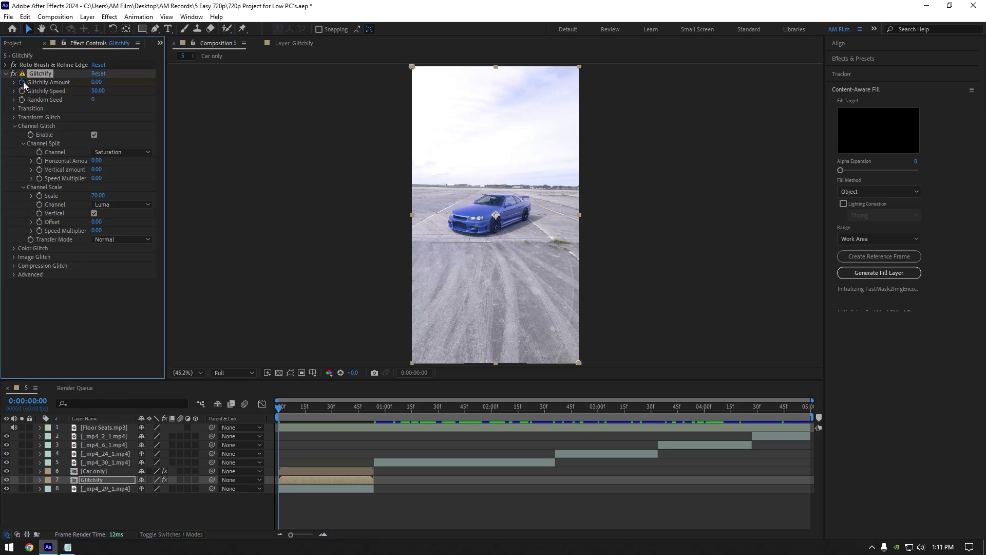
left_click_drag(289, 406, 332, 409)
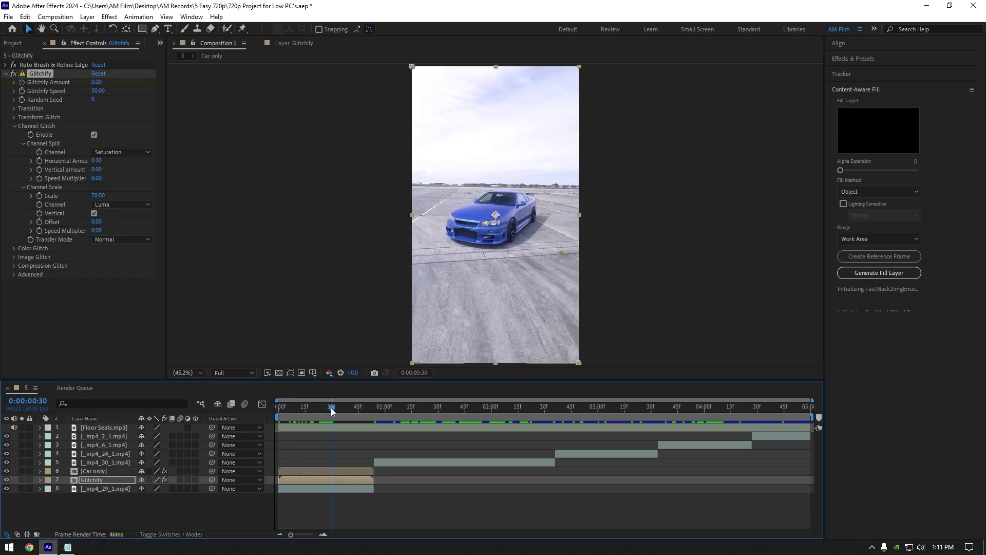
left_click_drag(96, 83, 128, 83)
left_click_drag(332, 407, 375, 415)
left_click(99, 82)
type("0")
key("Return")
Play back the glitch, then easy-ease all three Glitchify Amount keyframes
key("space")
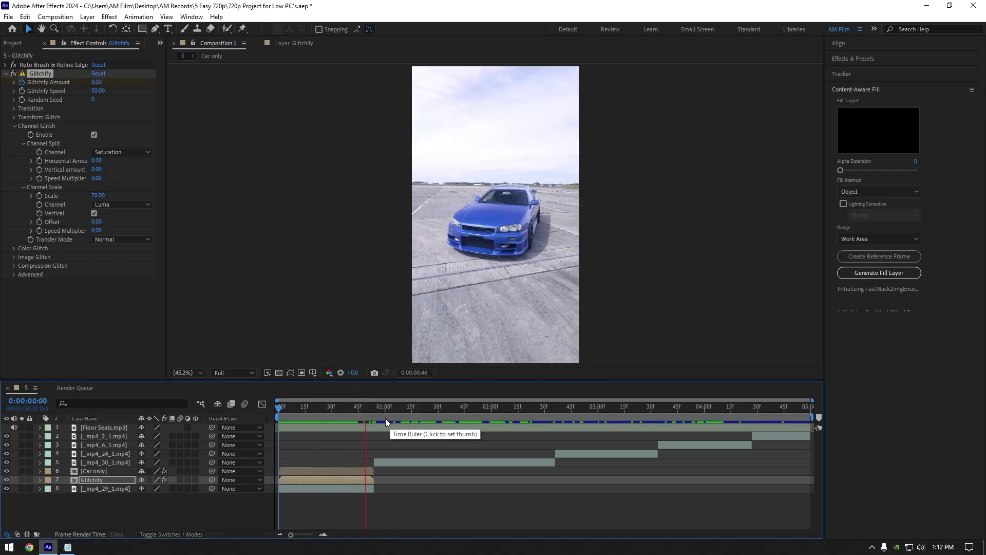
left_click(296, 418)
key("u")
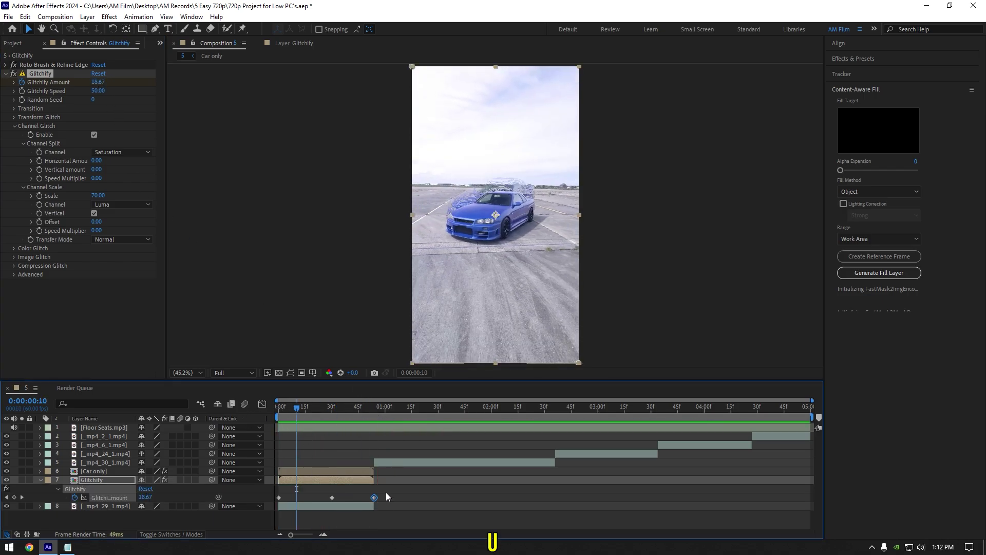
left_click_drag(386, 496, 267, 498)
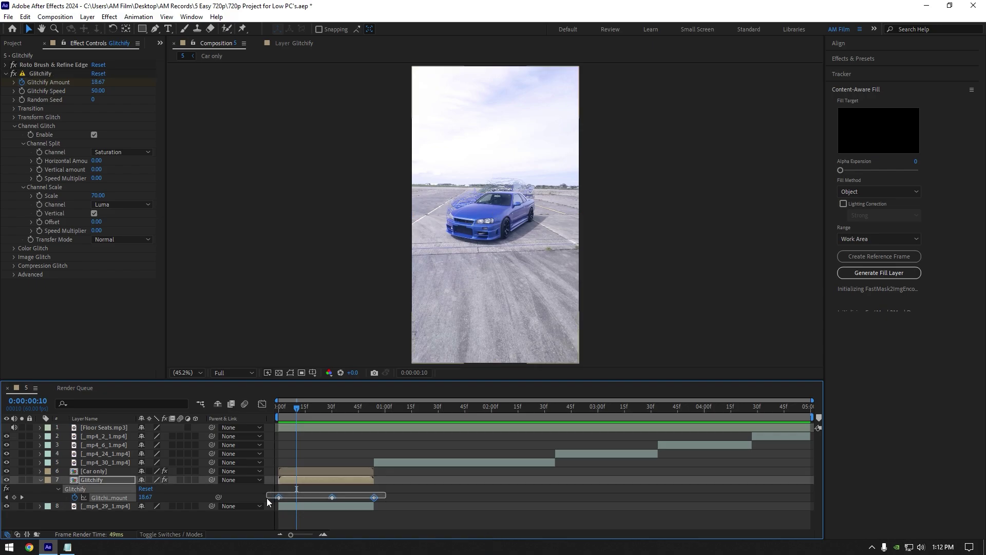
key("F9")
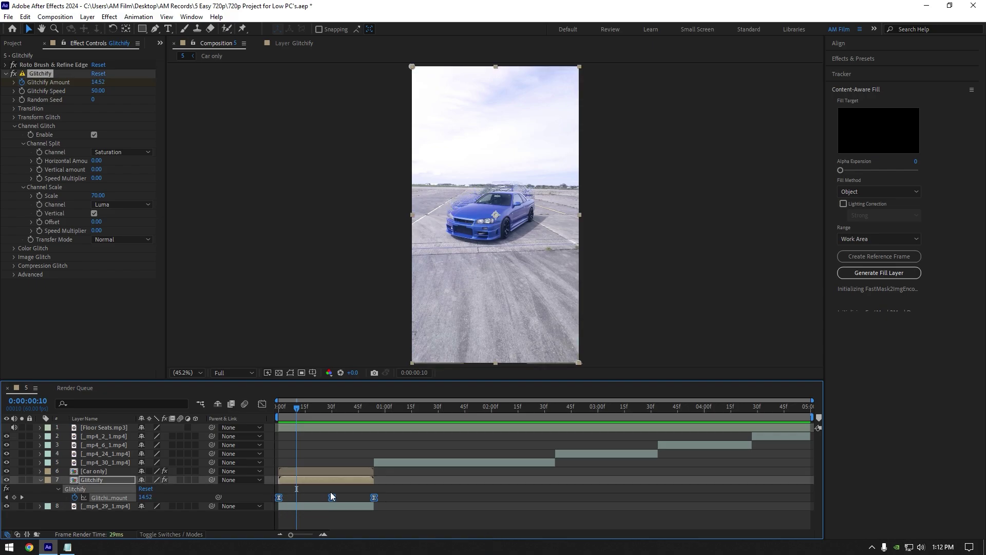
Steepen the Amount curve's Bezier handles in the Graph Editor and preview from the start
left_click(261, 405)
left_click_drag(298, 510, 278, 506)
left_click_drag(314, 429, 260, 434)
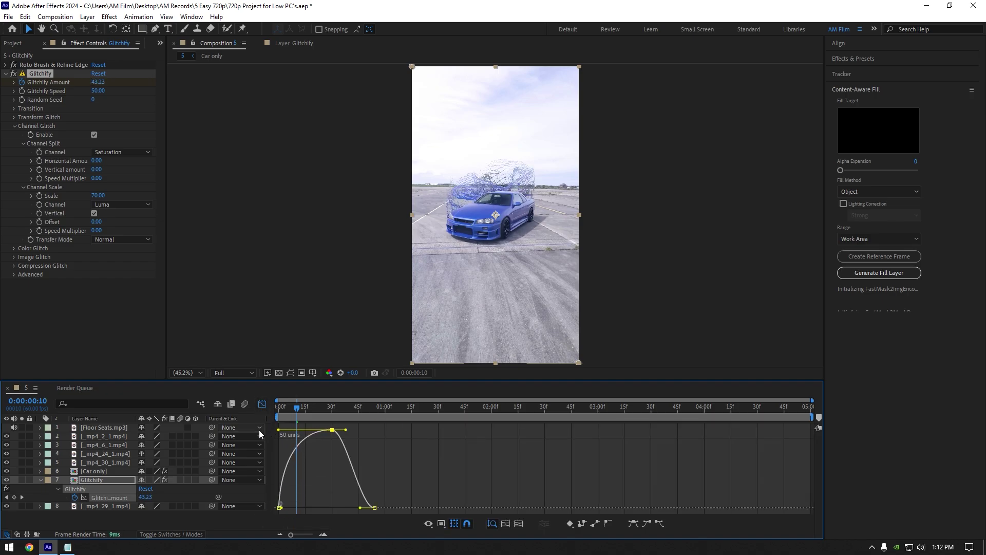
left_click_drag(346, 429, 374, 429)
left_click_drag(360, 508, 388, 507)
left_click(262, 404)
left_click_drag(335, 410, 261, 411)
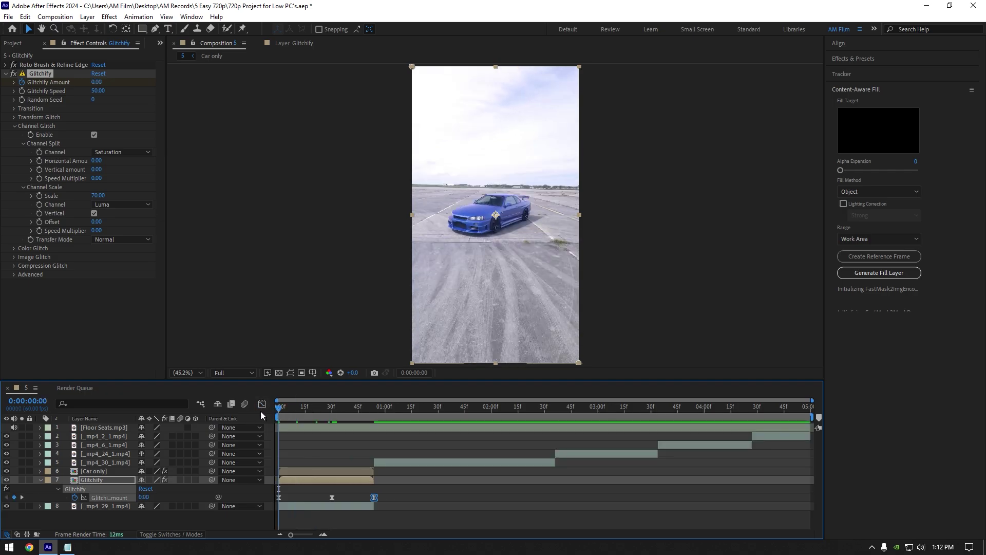
key("space")
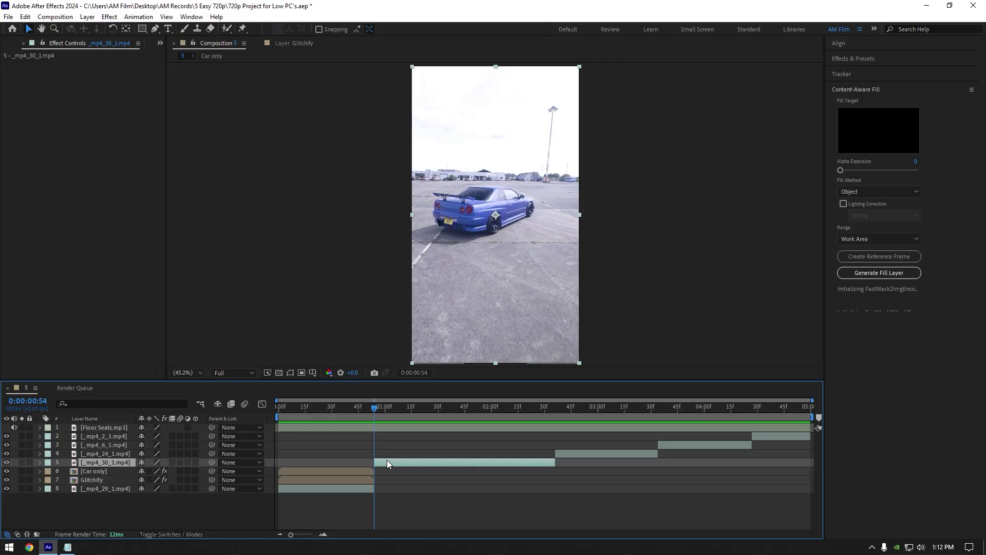
Pre-compose the _mp4_30_1.mp4 clip with default settings
right_click(386, 461)
left_click(452, 396)
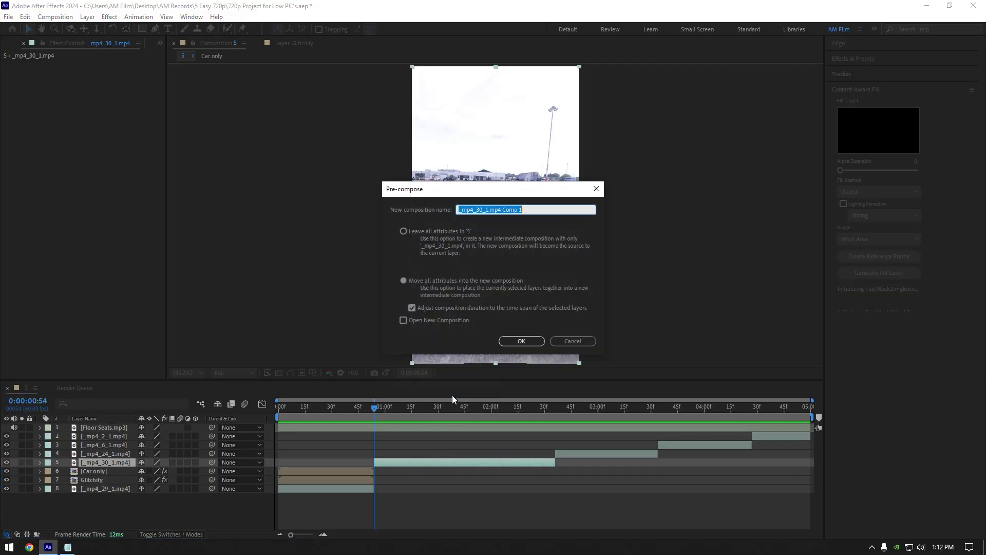
left_click(523, 342)
Camera-track the pre-comp and create Track Null 1 and 3D Tracker Camera from car points, placed at rows 5–6
left_click(842, 74)
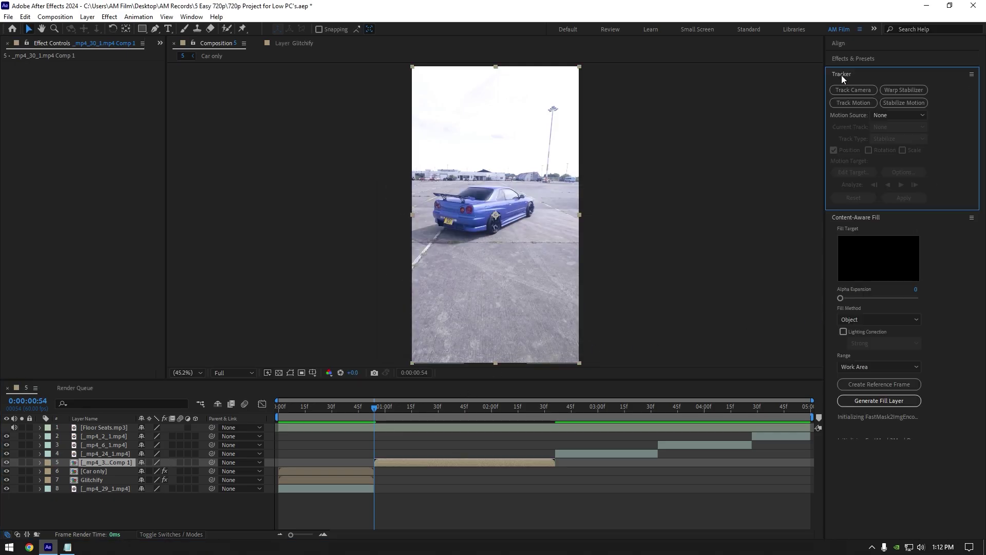
left_click(850, 91)
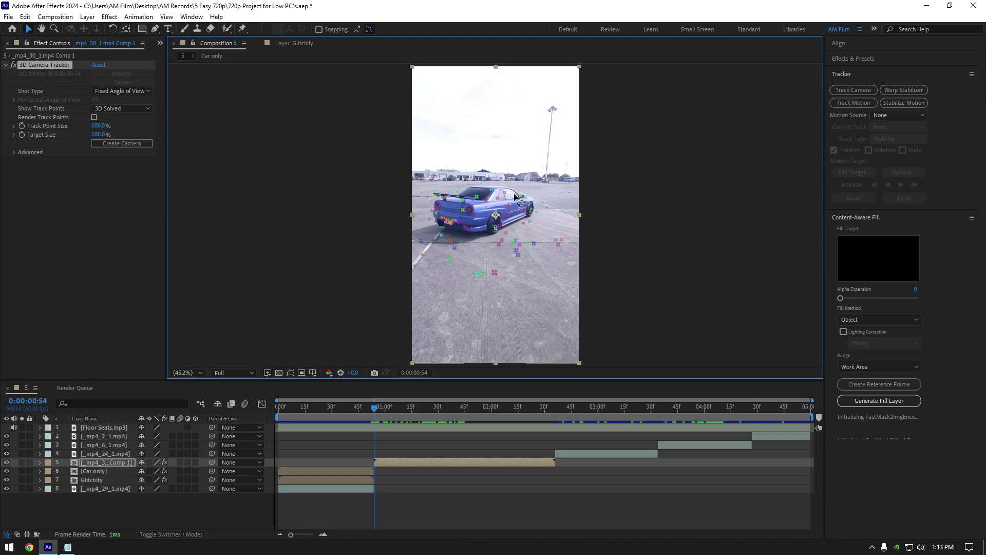
mouse_move(452, 195)
left_mouse_down()
mouse_move(455, 224)
mouse_move(499, 225)
mouse_move(522, 204)
left_mouse_up()
right_click(488, 208)
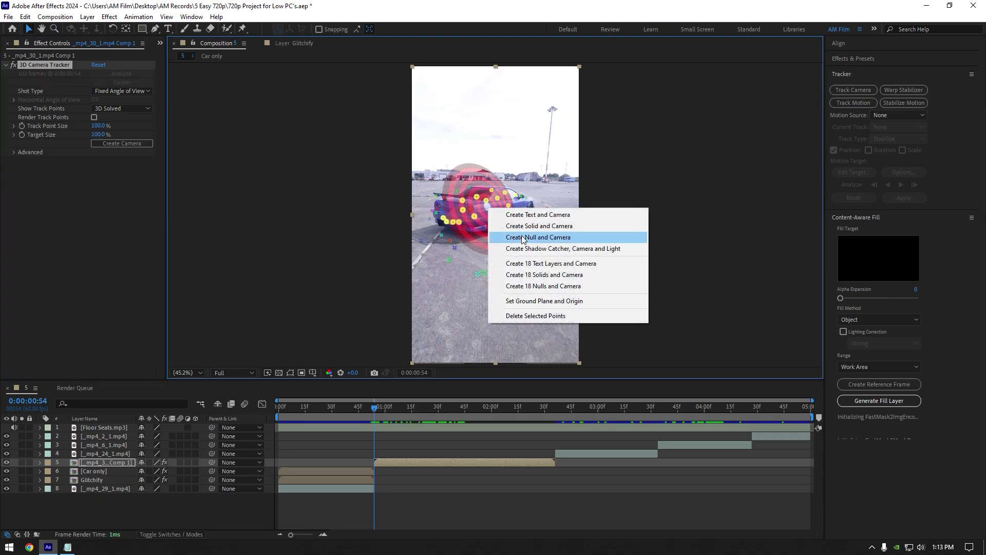
left_click(523, 239)
left_click(102, 427)
left_click(98, 435, "shift")
left_click_drag(97, 435, 110, 476)
Trim Track Null 1 to the clip, cutting it at the clip start and at 2:36
left_click(376, 455)
left_click(380, 462)
key("ctrl+shift+d")
left_click(358, 470)
key("Delete")
mouse_move(386, 417)
left_mouse_down()
mouse_move(556, 409)
mouse_move(437, 419)
mouse_move(394, 412)
left_mouse_up()
left_click(568, 460)
key("ctrl+shift+d")
key("Delete")
Create a new solid layer named 'Particles'
left_click(87, 17)
mouse_move(239, 39)
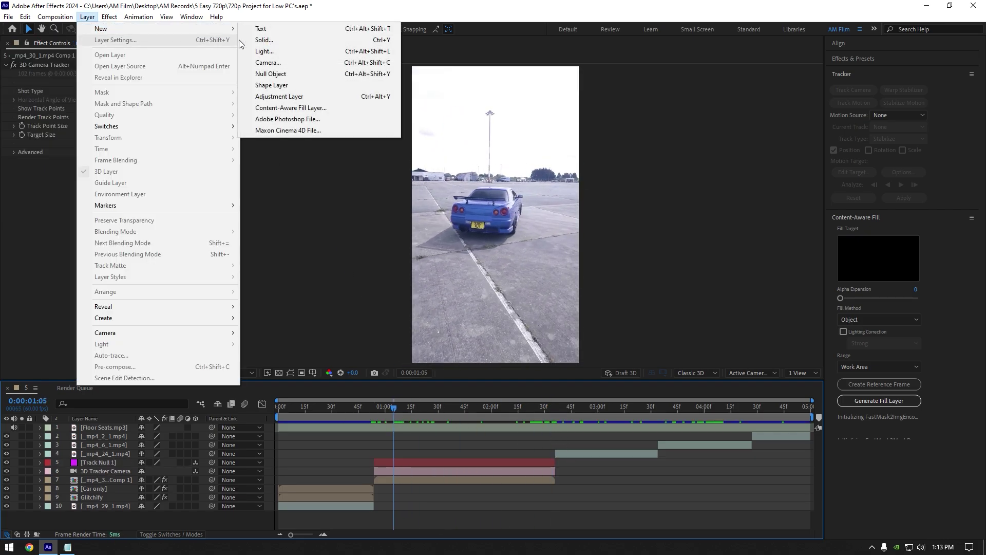
left_click(270, 41)
type("Particles")
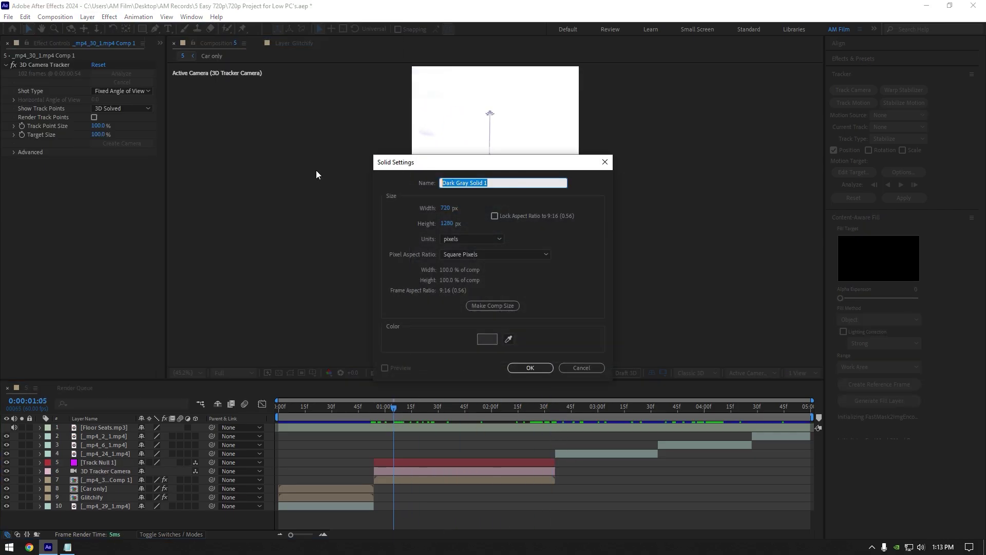
key("Return")
Place Particles above Track Null 1 and trim it to run from 0:54 to 2:36
left_click_drag(105, 427, 110, 467)
key("Page_Up")
key("Page_Up")
key("Page_Up")
key("Page_Up")
key("Page_Up")
key("Page_Up")
key("Page_Up")
key("Page_Up")
key("Page_Up")
key("Page_Up")
key("Page_Up")
key("ctrl+shift+d")
key("Delete")
left_click_drag(374, 408, 449, 419)
left_click(570, 462)
key("ctrl+shift+d")
key("Delete")
Apply CC Particle World to the Particles layer
left_click(441, 466)
key("ctrl+space")
type("part")
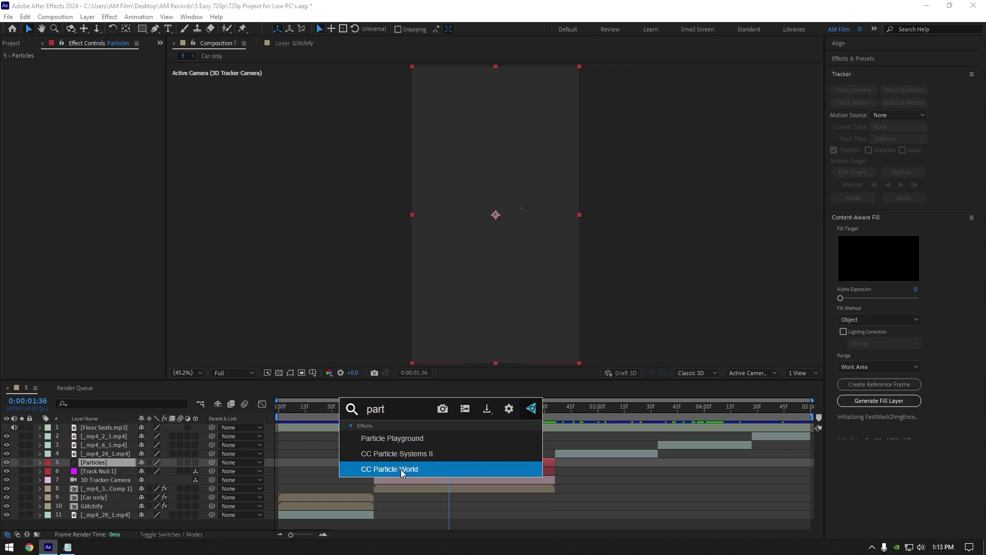
left_click(401, 469)
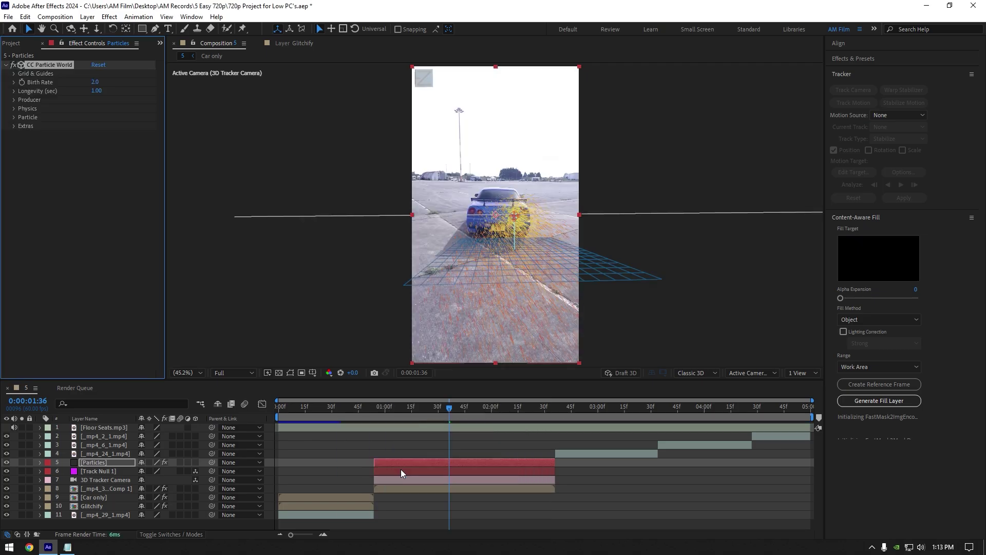
Switch off all Grid & Guides options, including horizon and axis box, then review the burst
left_click(14, 73)
left_click_drag(94, 84, 94, 129)
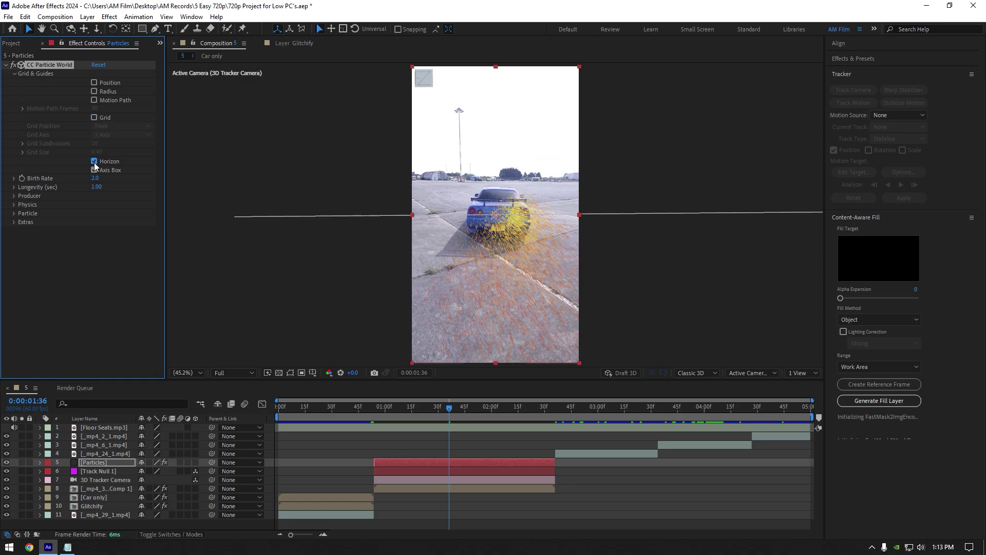
left_click_drag(94, 165, 96, 175)
left_click(14, 74)
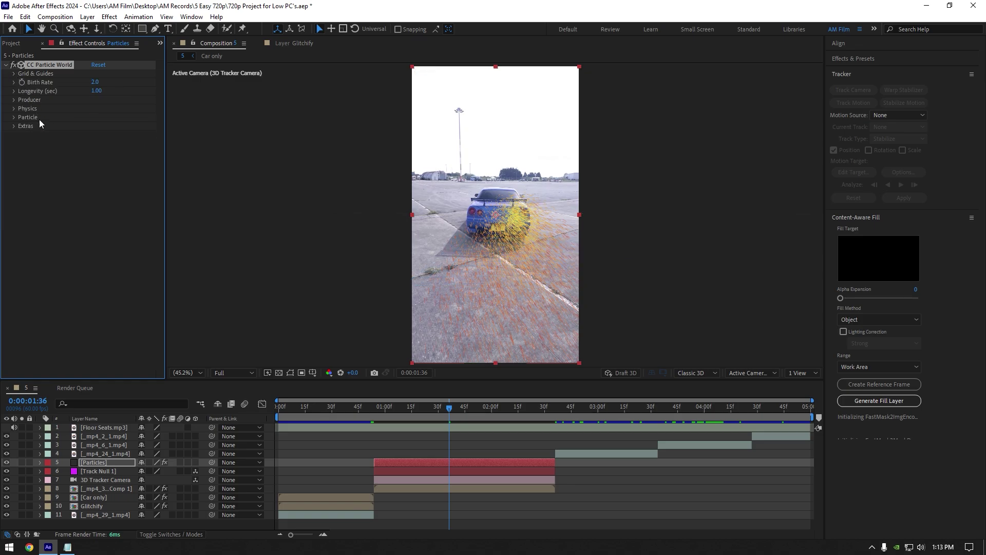
left_click_drag(449, 409, 552, 408)
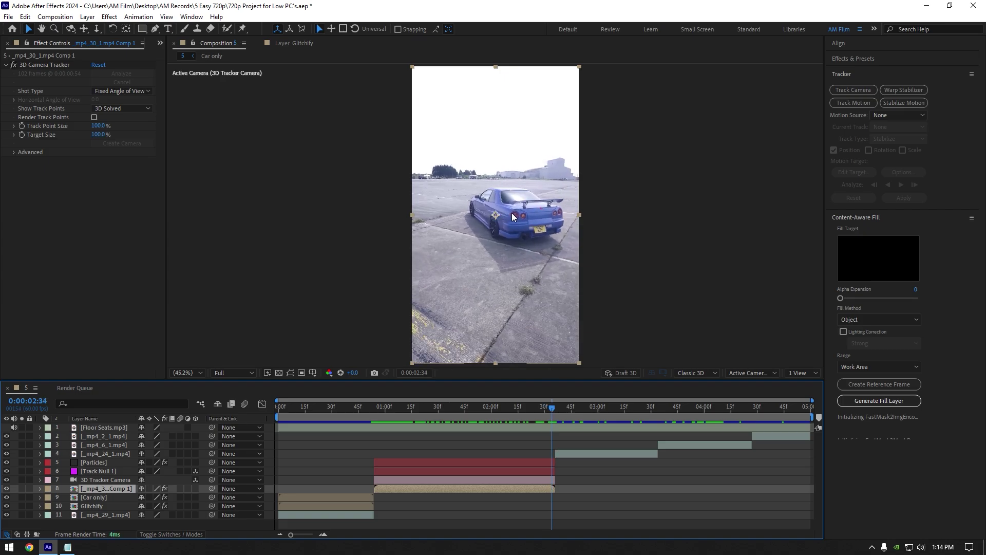
Duplicate the car pre-comp, freeze it on the current frame and delete its 3D Camera Tracker
key("ctrl+d")
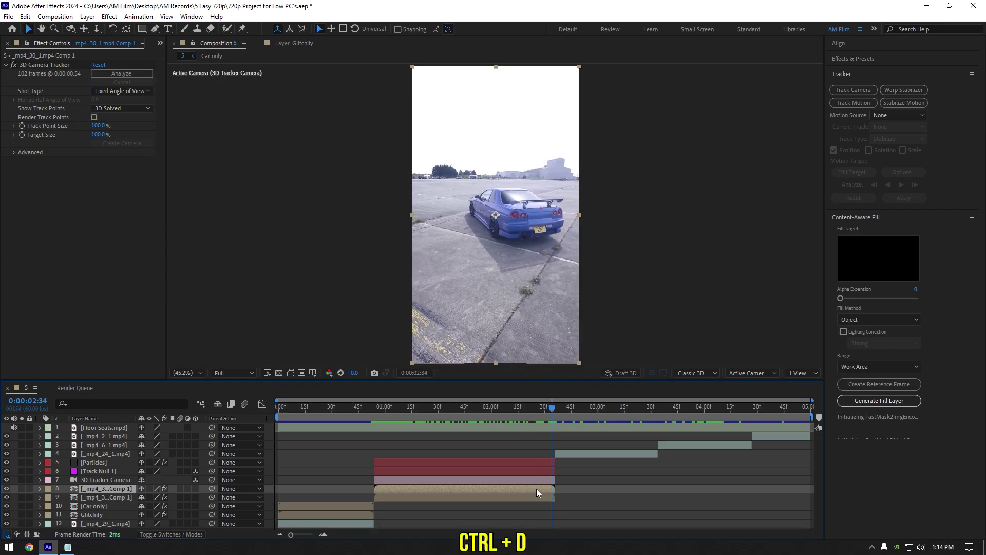
right_click(536, 488)
mouse_move(559, 242)
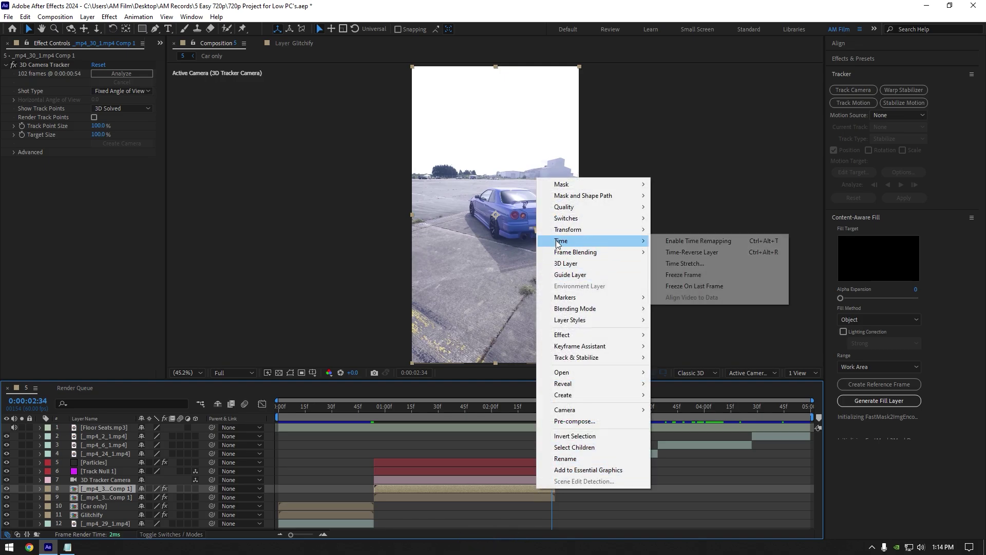
left_click(685, 276)
left_click(43, 74)
key("Delete")
Rename the frozen layer 'Mini Cars' and move it up under Particles
right_click(431, 492)
left_click(472, 459)
type("Mini Cars")
key("Return")
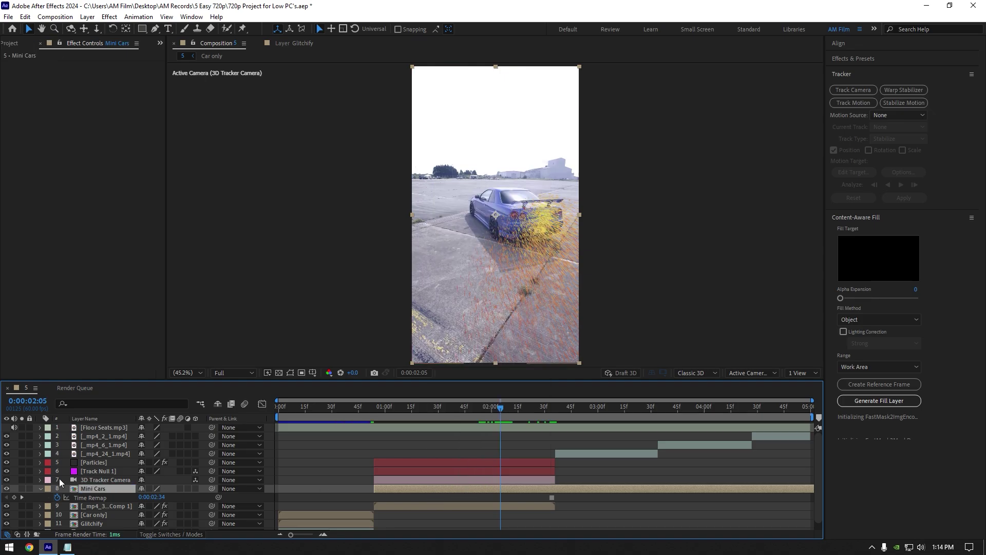
left_click(42, 489)
left_click_drag(92, 491, 121, 474)
Trim Mini Cars to end at 2:36 and hide the layer
left_click(553, 409)
left_click_drag(553, 409, 437, 423)
key("ctrl+shift+d")
key("Delete")
left_click(400, 470)
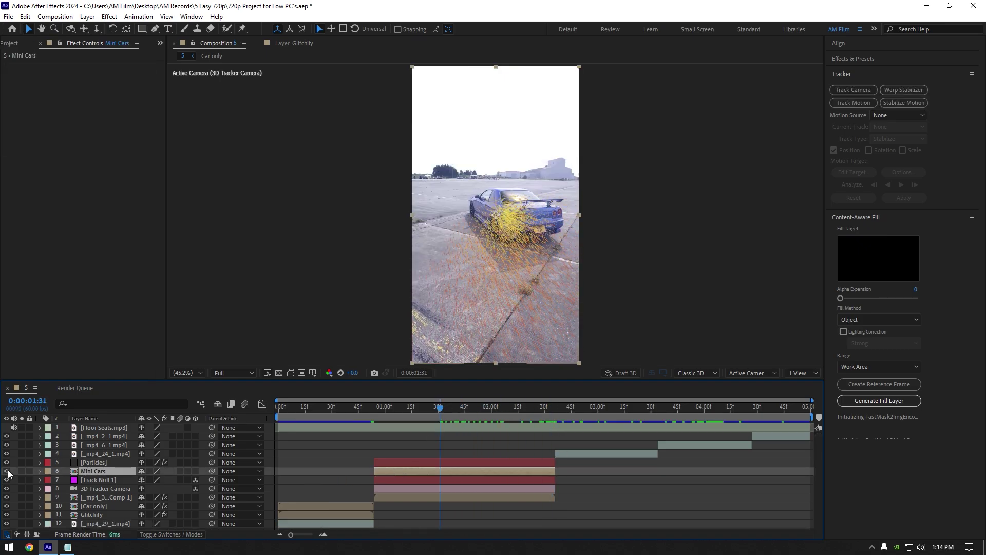
left_click(6, 471)
Switch the Particles layer's CC Particle World to Textured QuadPolygon particles using the Mini Cars texture
left_click(396, 462)
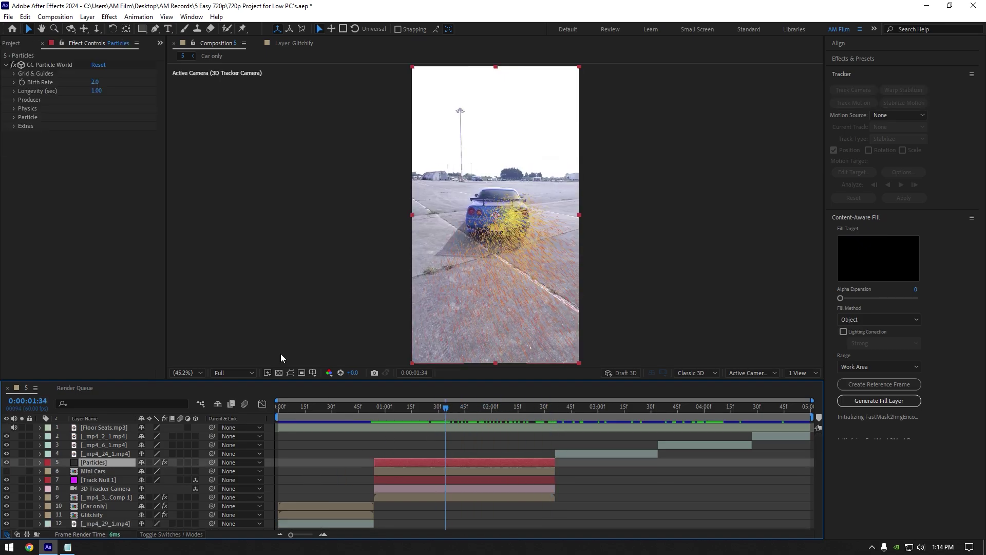
left_click(14, 118)
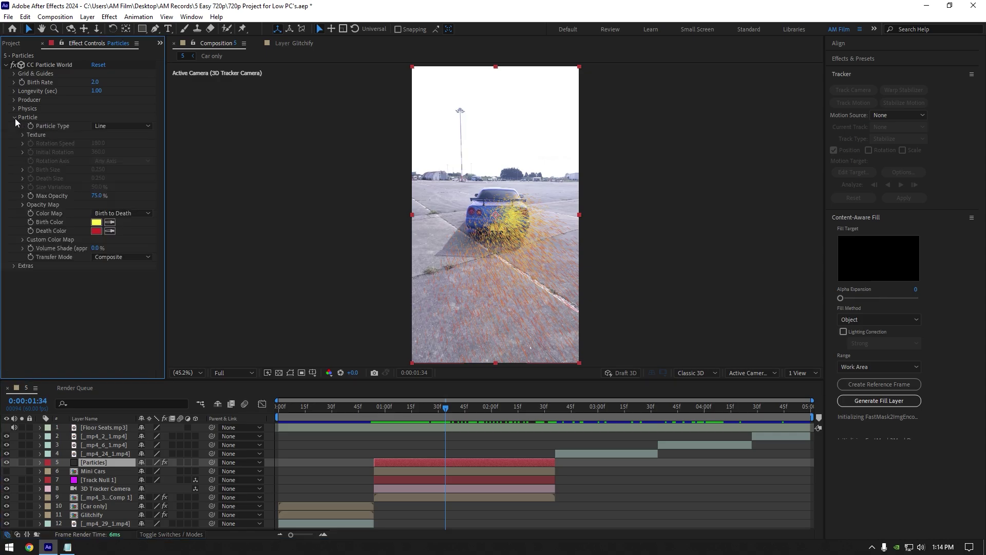
left_click(120, 126)
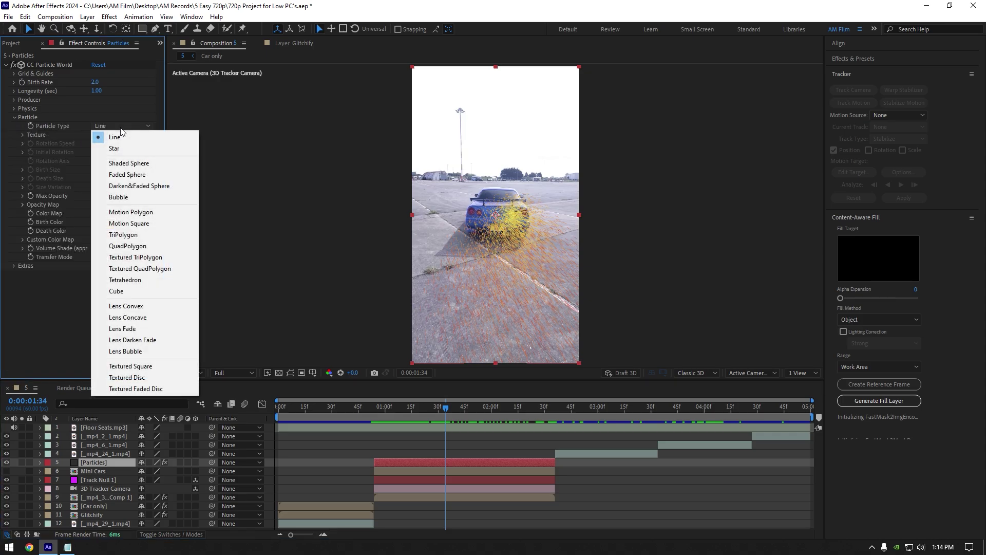
left_click(162, 269)
left_click(21, 135)
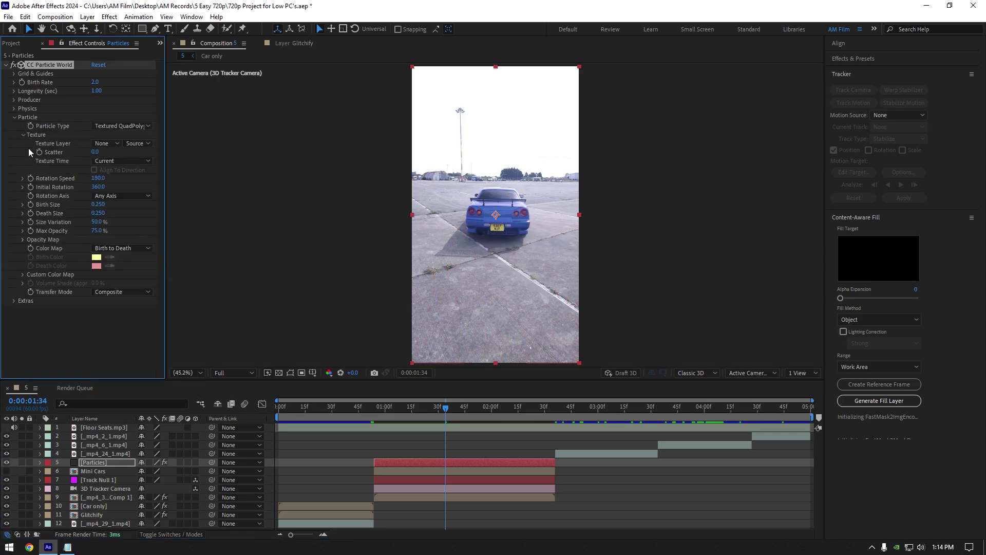
left_click(106, 144)
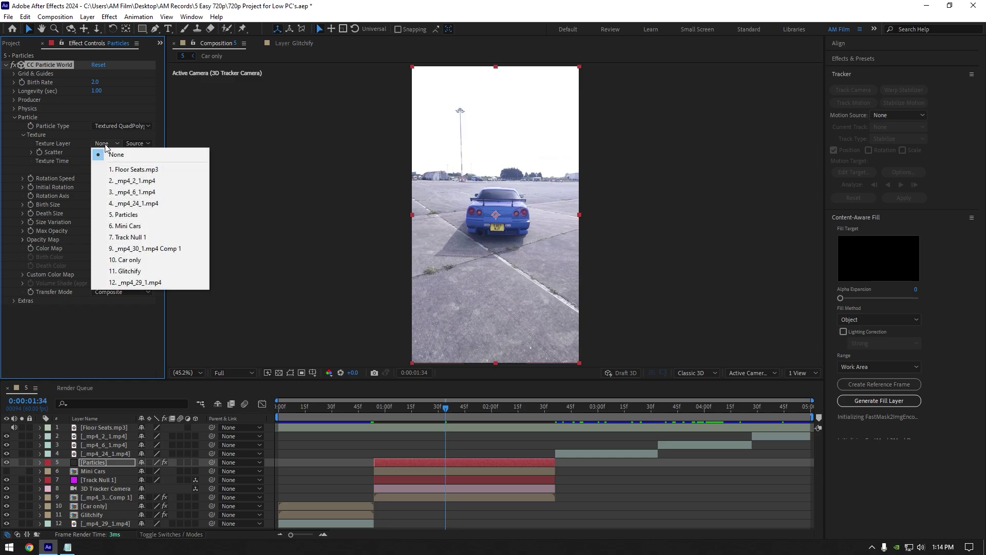
left_click(134, 227)
Preview the burst at 1:40 and lower the Birth Rate to 0.8
left_click_drag(474, 408, 416, 409)
scroll(500, 301, "up", 2)
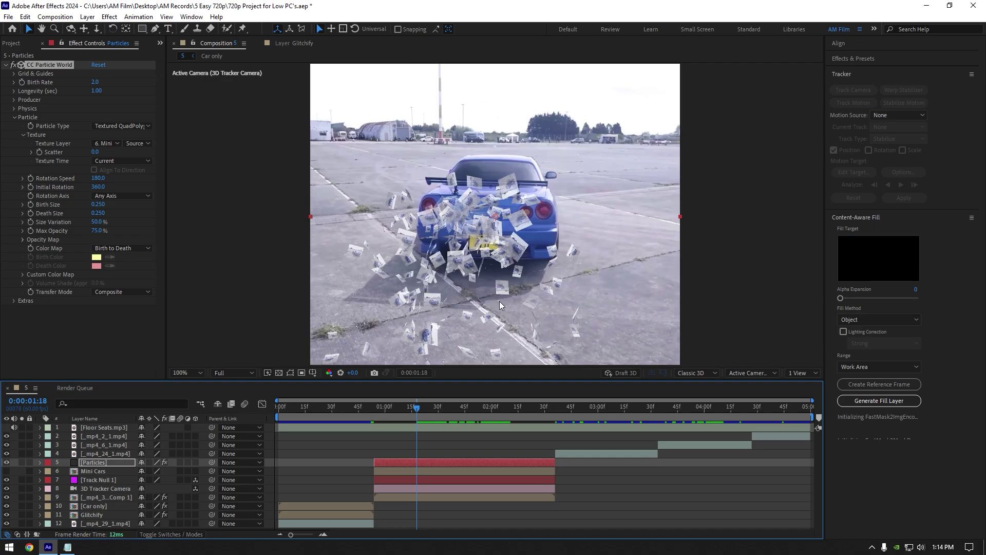
left_click(455, 409)
left_click_drag(96, 82, 86, 84)
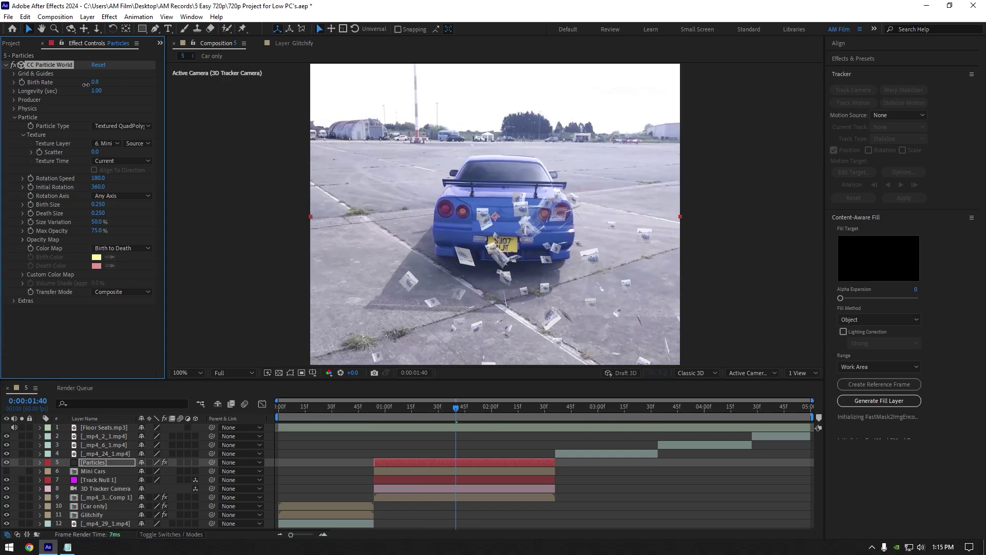
Set CC Particle World's Physics gravity to 0
left_click(14, 108)
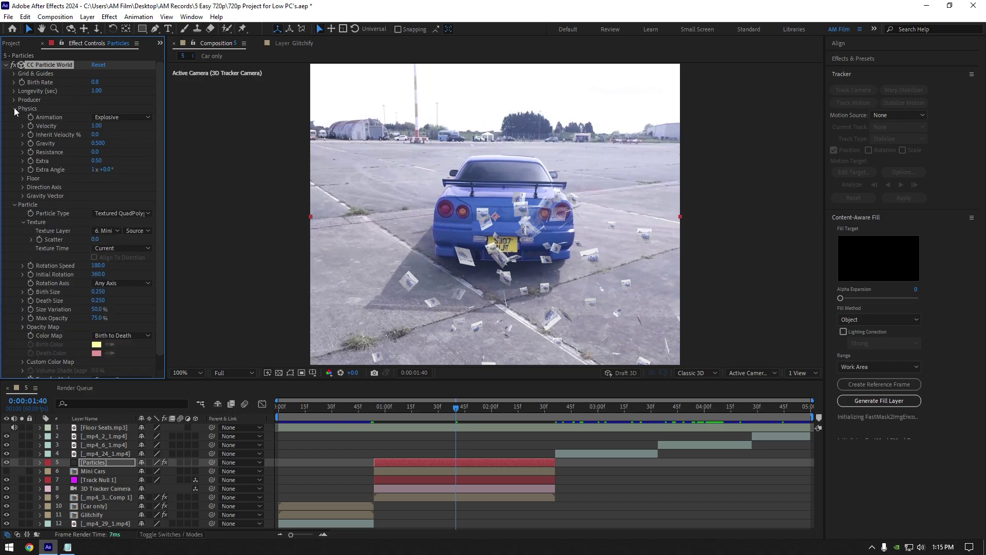
left_click(100, 143)
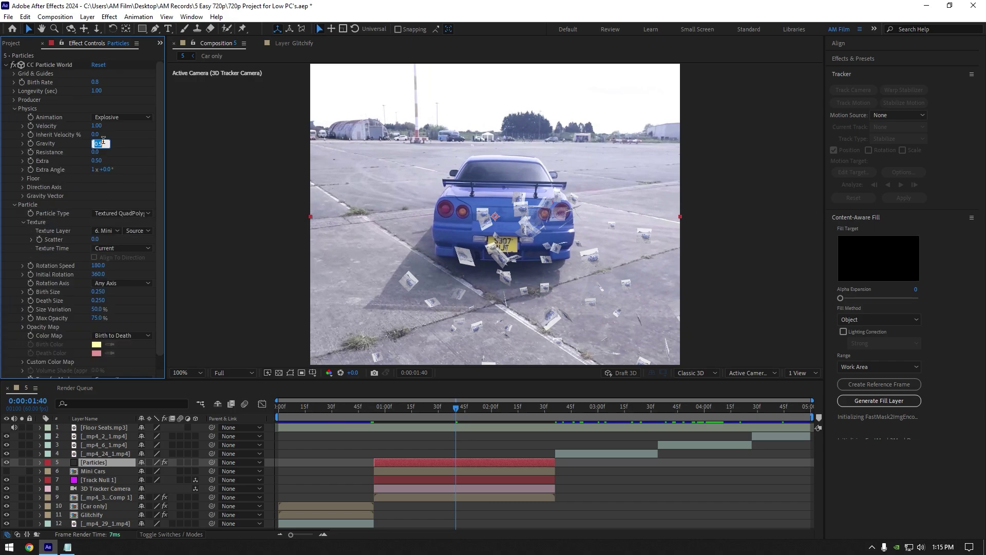
type("0")
key("Return")
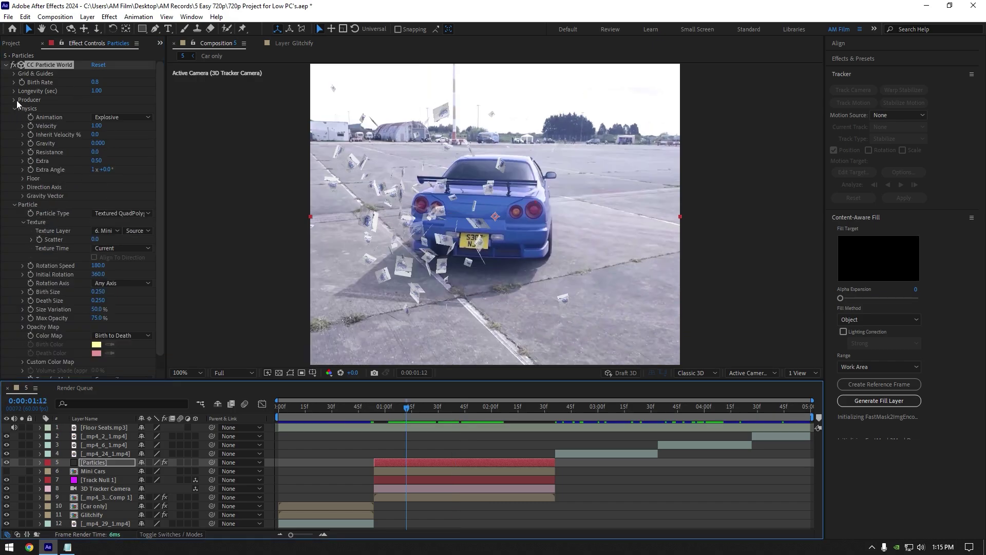
Widen the producer radii (2.220, 2.095, 1.320), raise Birth Rate to 6.9, and show Mini Cars
left_click(14, 100)
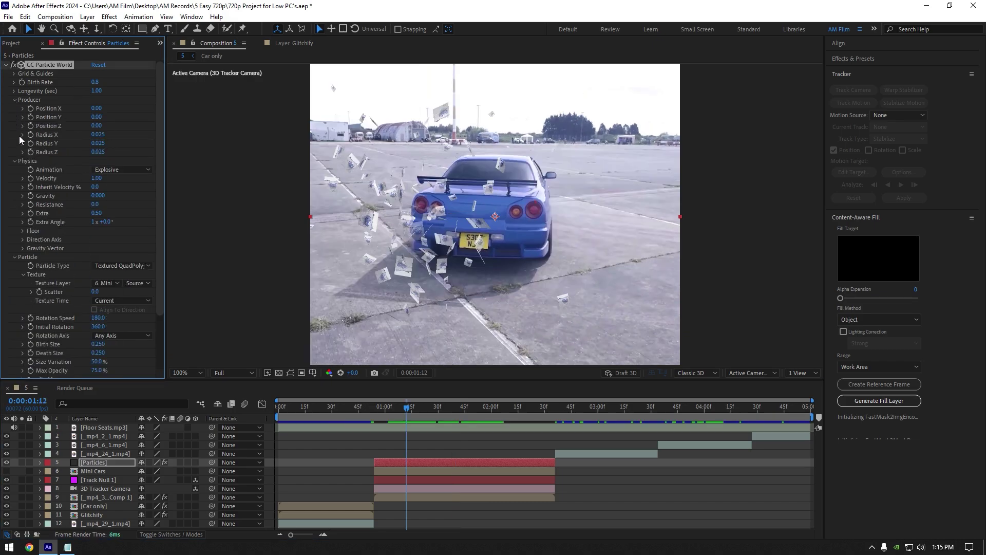
key("comma")
left_click_drag(98, 152, 118, 143)
left_click_drag(405, 409, 508, 414)
left_click_drag(507, 414, 536, 414)
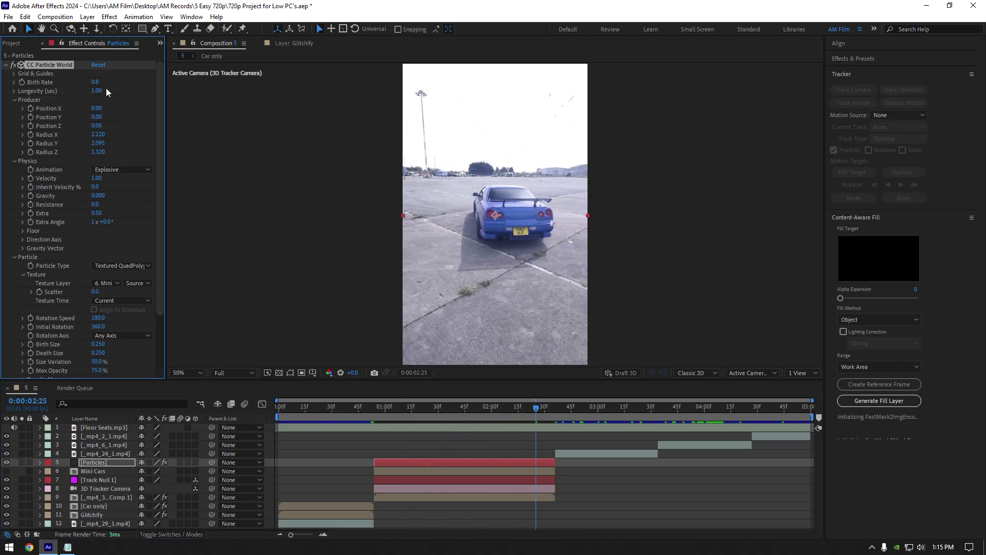
left_click_drag(95, 82, 123, 81)
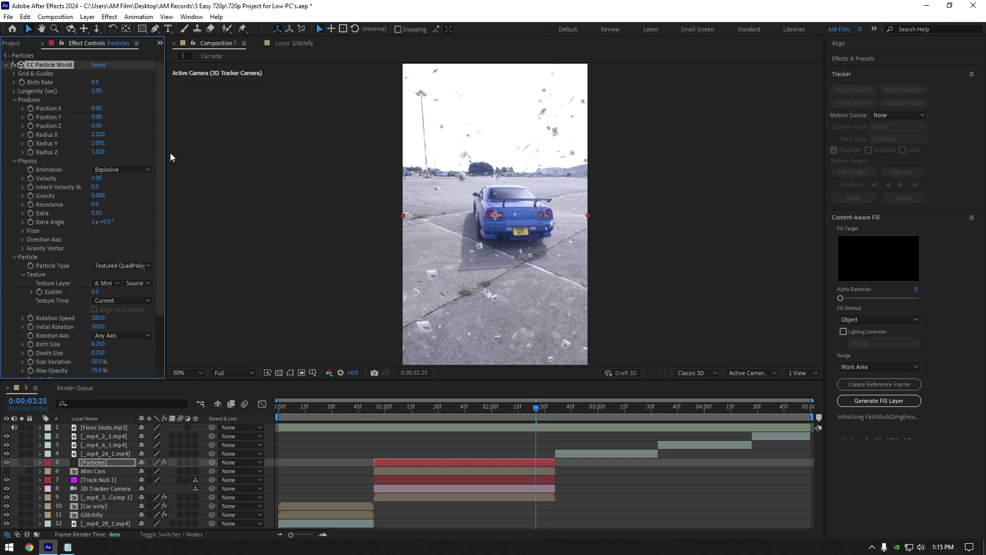
left_click_drag(518, 409, 406, 410)
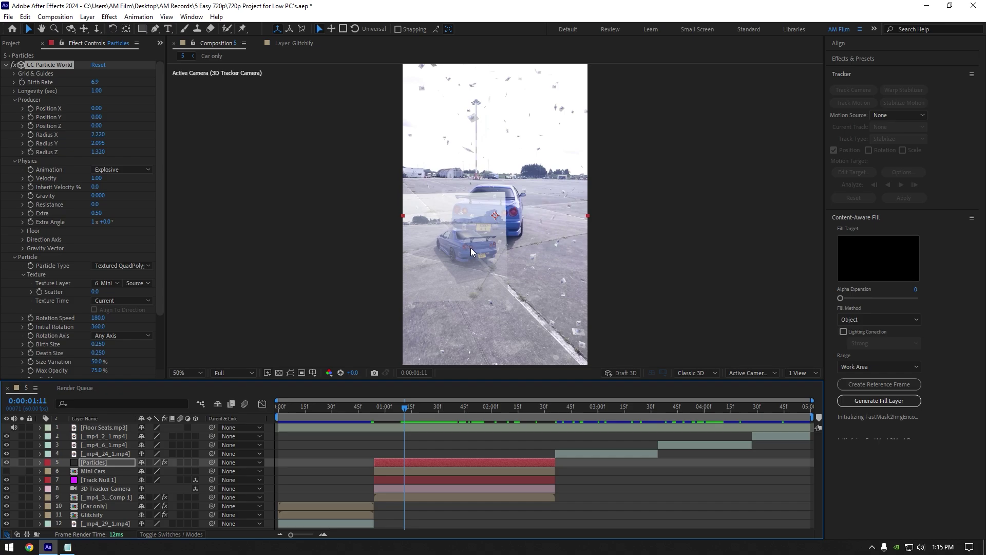
left_click(95, 471)
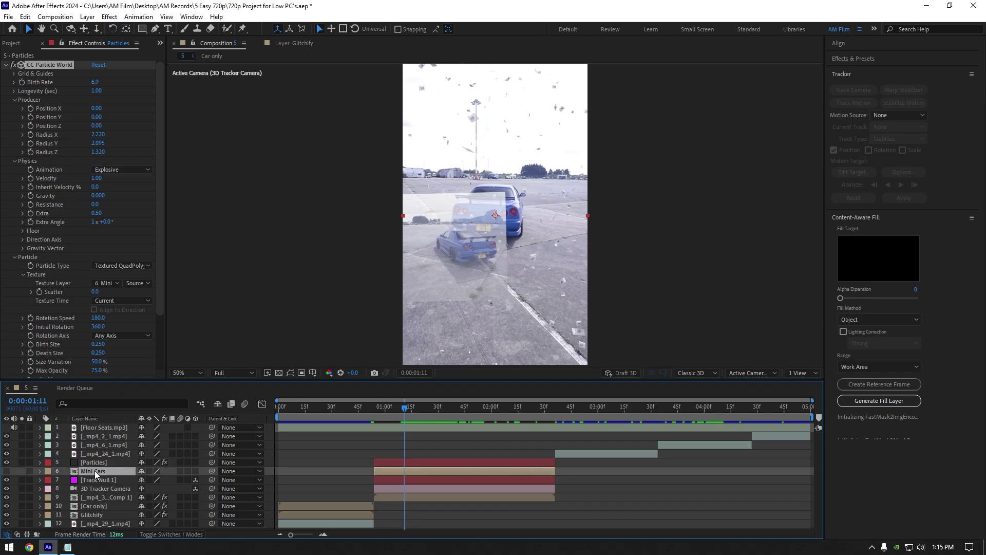
Solo Mini Cars, trace a Pen mask around the car, then unsolo and hide the layer
left_click(6, 471)
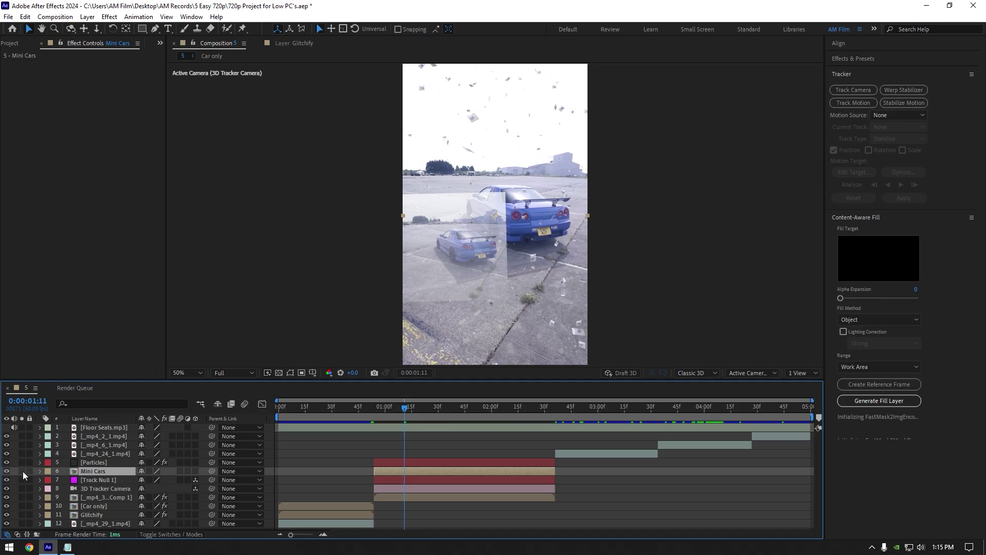
left_click(22, 471)
left_click(156, 28)
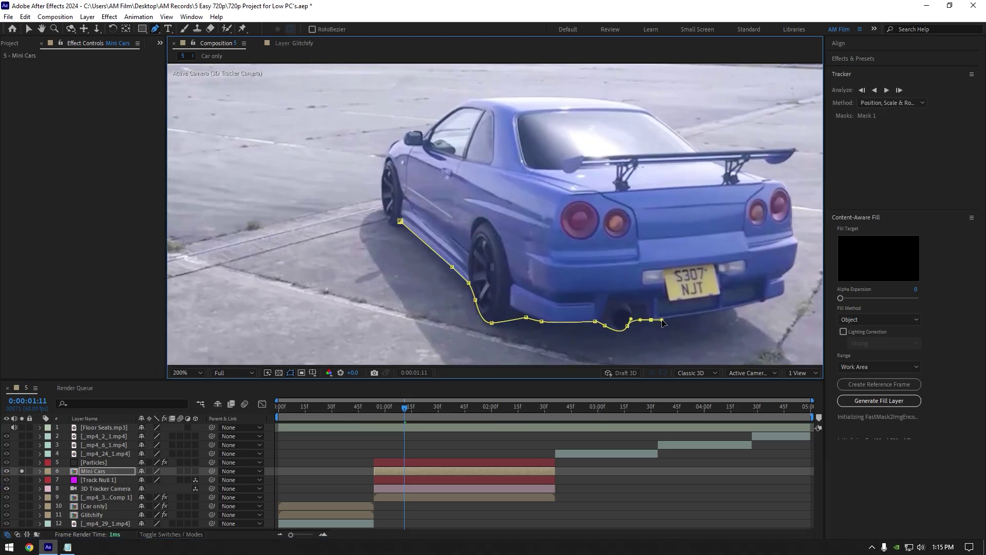
left_click(772, 163)
left_click(400, 221)
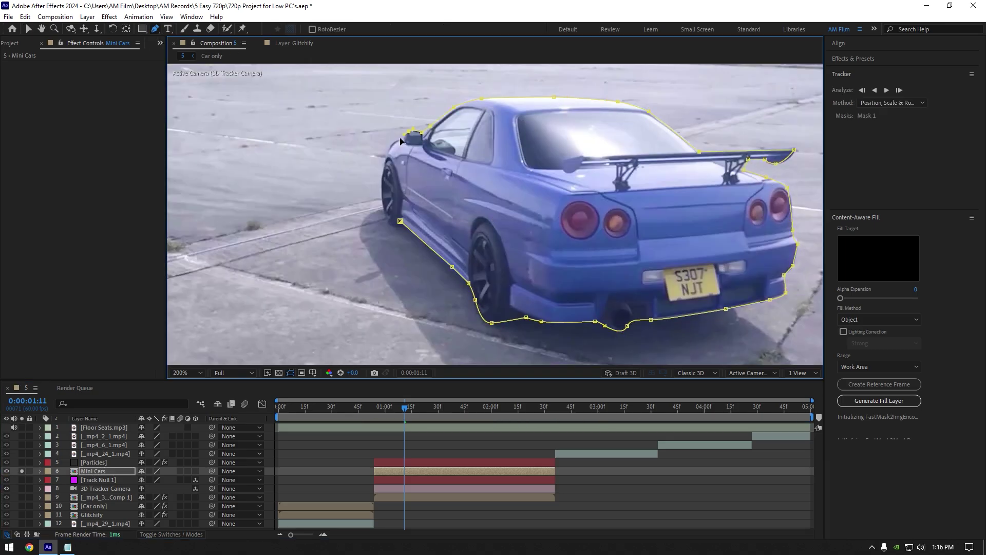
key("comma")
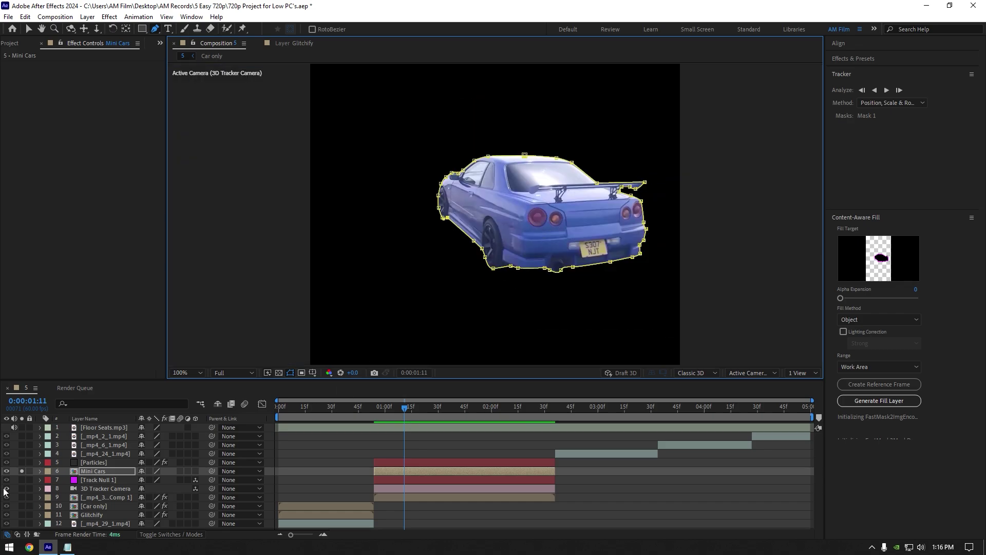
left_click(22, 472)
left_click(7, 471)
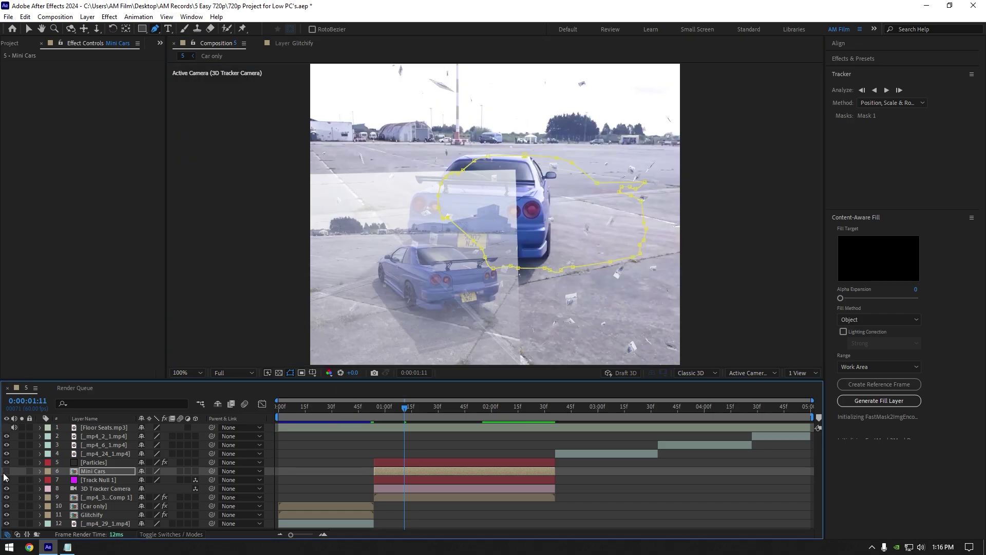
mouse_move(404, 409)
left_mouse_down()
mouse_move(435, 409)
mouse_move(406, 411)
left_mouse_up()
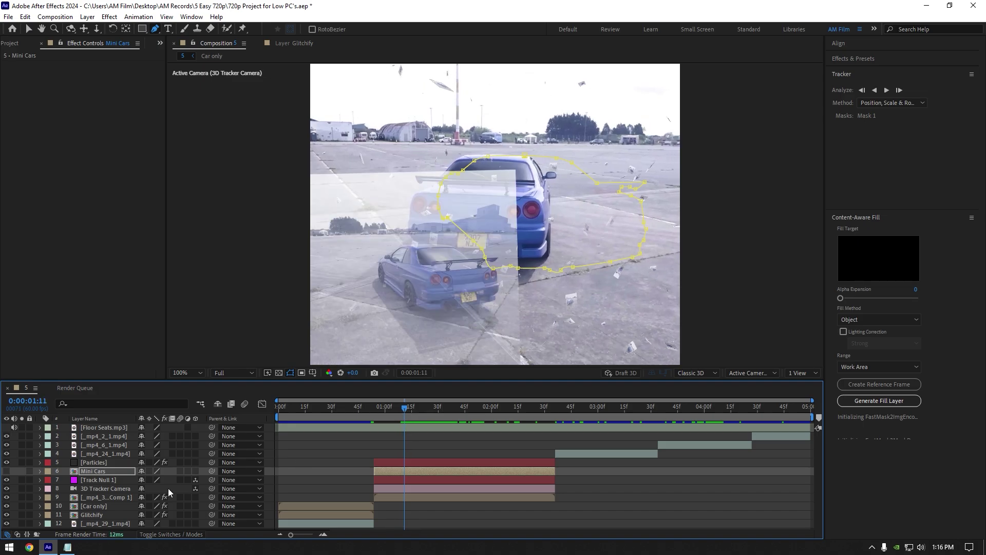
Pre-compose the Mini Cars layer into a composition named Mini Cars
right_click(101, 476)
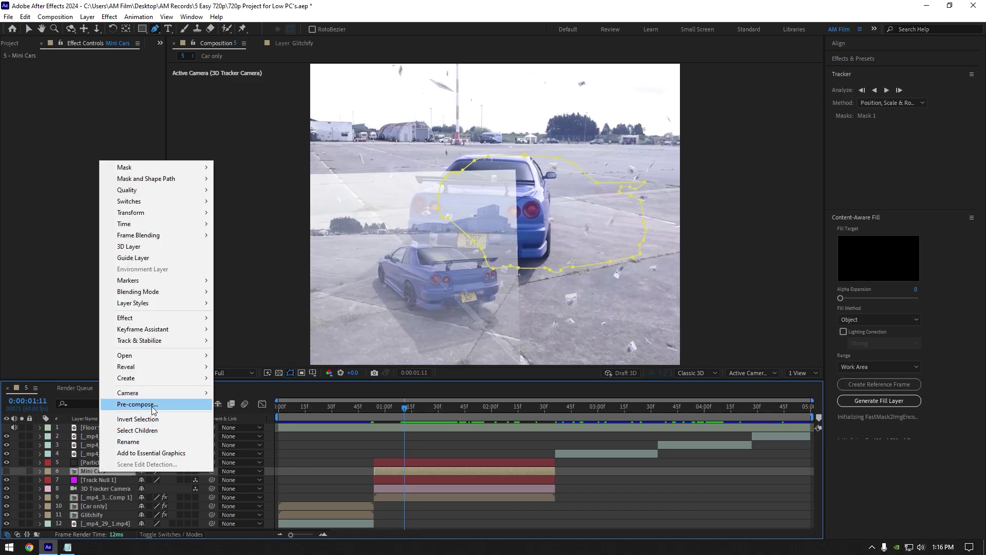
left_click(120, 404)
left_click_drag(508, 211, 483, 211)
key("BackSpace")
left_click(534, 341)
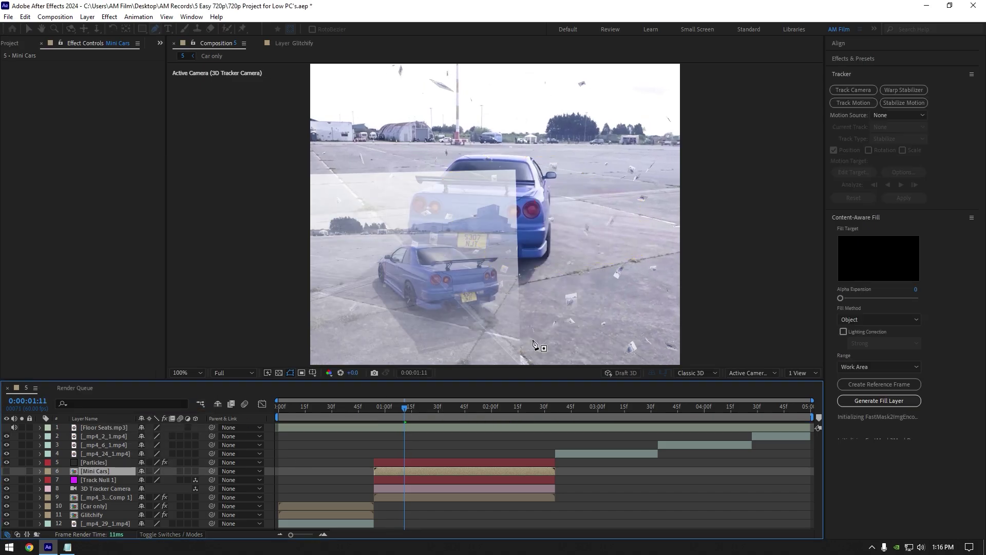
mouse_move(404, 408)
left_mouse_down()
mouse_move(435, 411)
mouse_move(386, 408)
left_mouse_up()
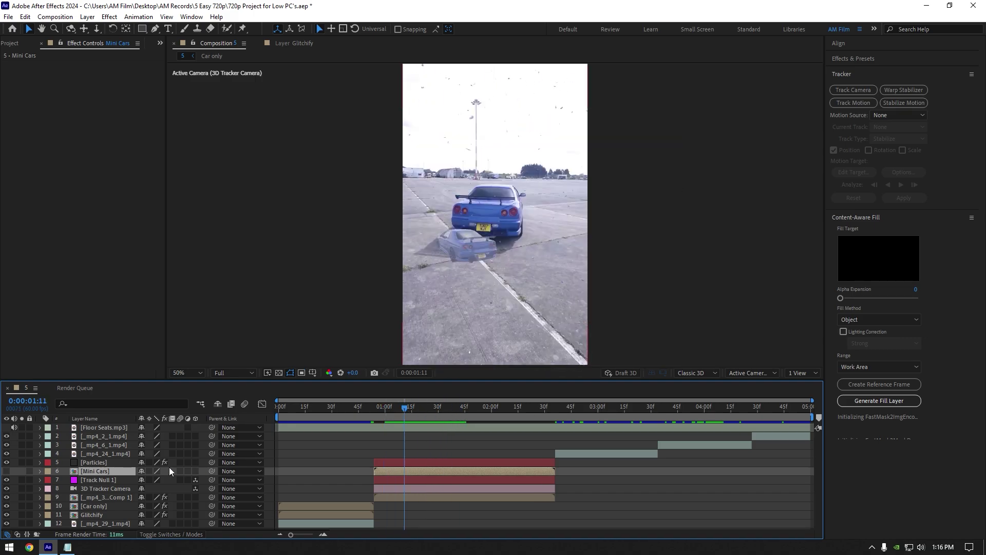
left_click(89, 463)
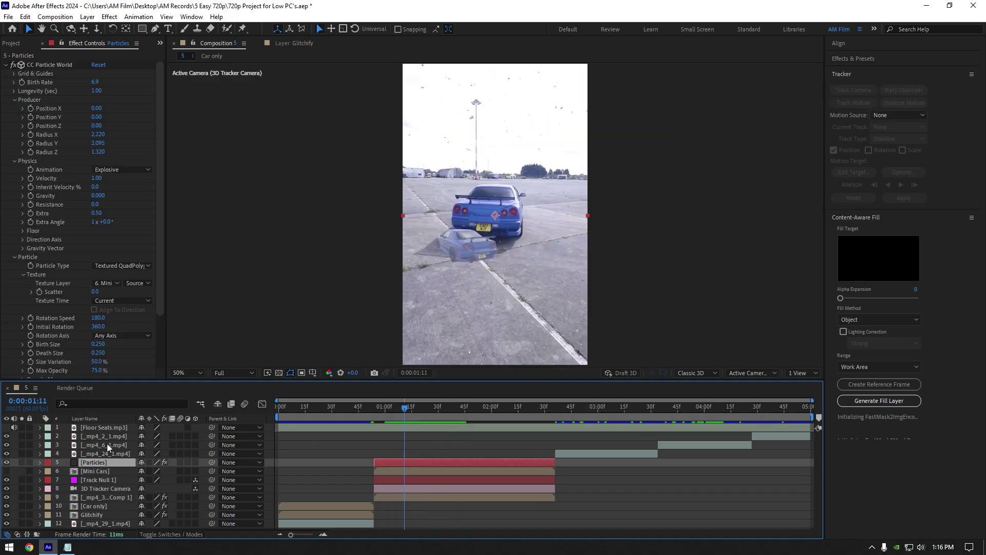
Raise Birth Size to 2.960 and Max Opacity to 100%, then preview the explosion
left_click_drag(98, 344, 160, 353)
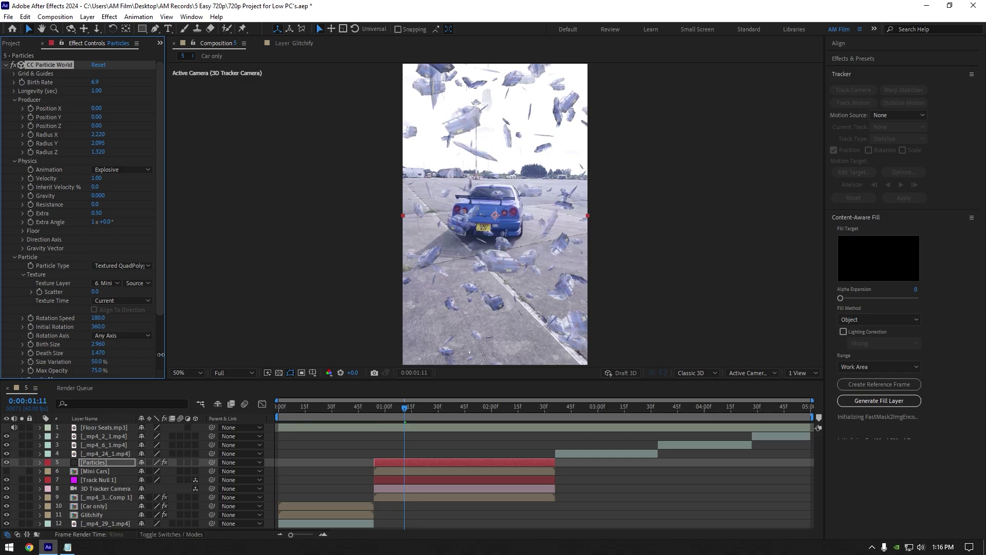
scroll(128, 331, "down", 2)
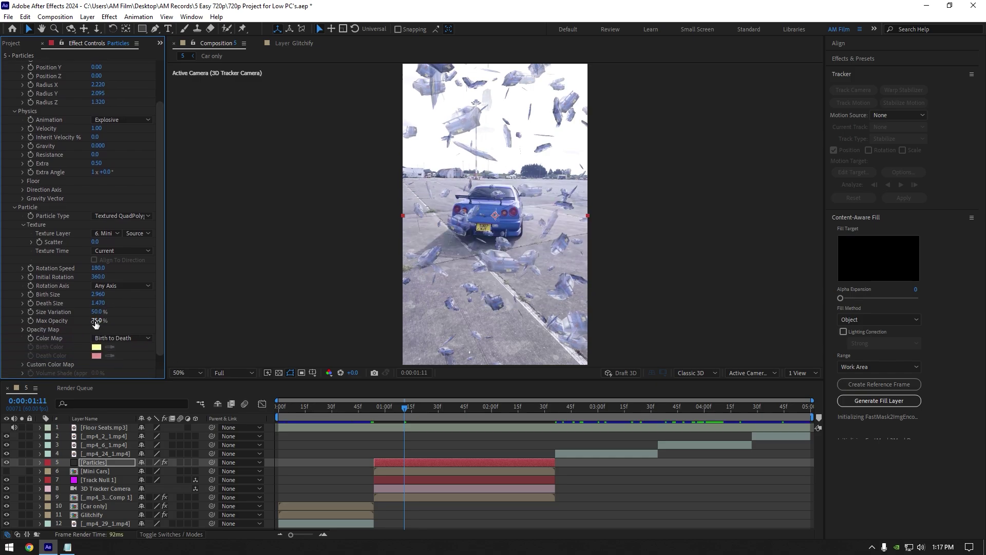
left_click_drag(96, 321, 261, 321)
left_click(435, 417)
key("space")
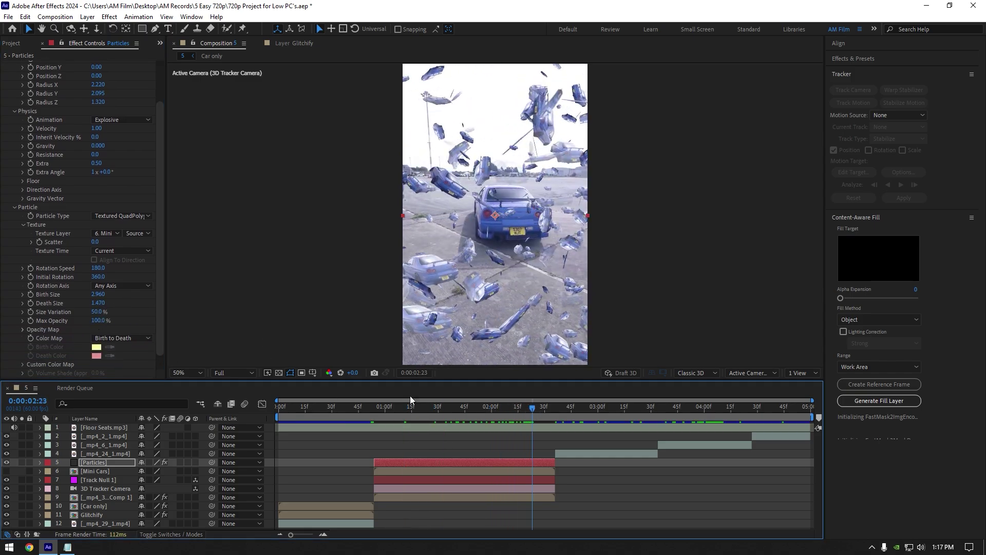
Reduce Radius Z to 0.790 and Birth Rate to 1.4, and enable motion blur on Particles
scroll(105, 179, "up", 2)
left_click_drag(97, 152, 68, 169)
left_click_drag(92, 83, 72, 88)
left_click_drag(528, 413, 465, 419)
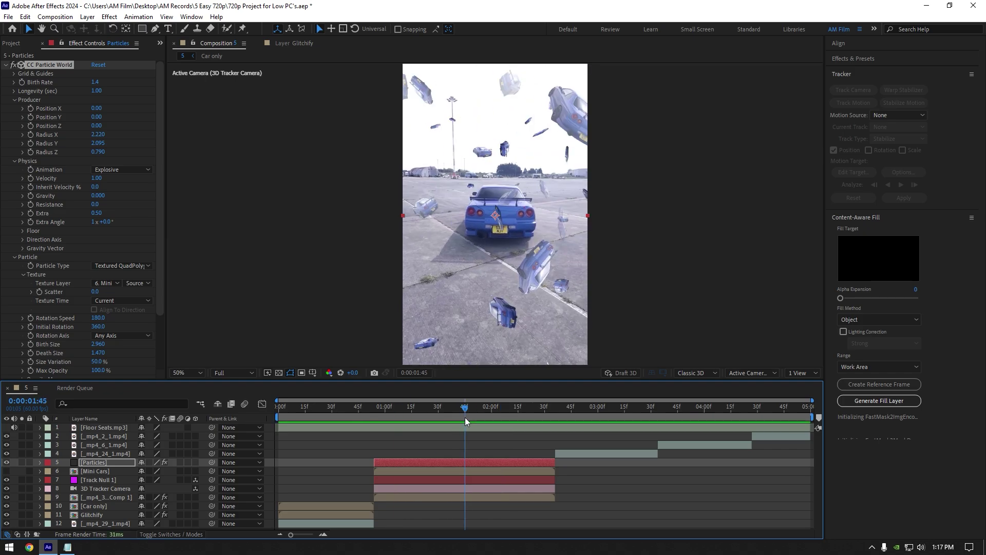
left_click(181, 463)
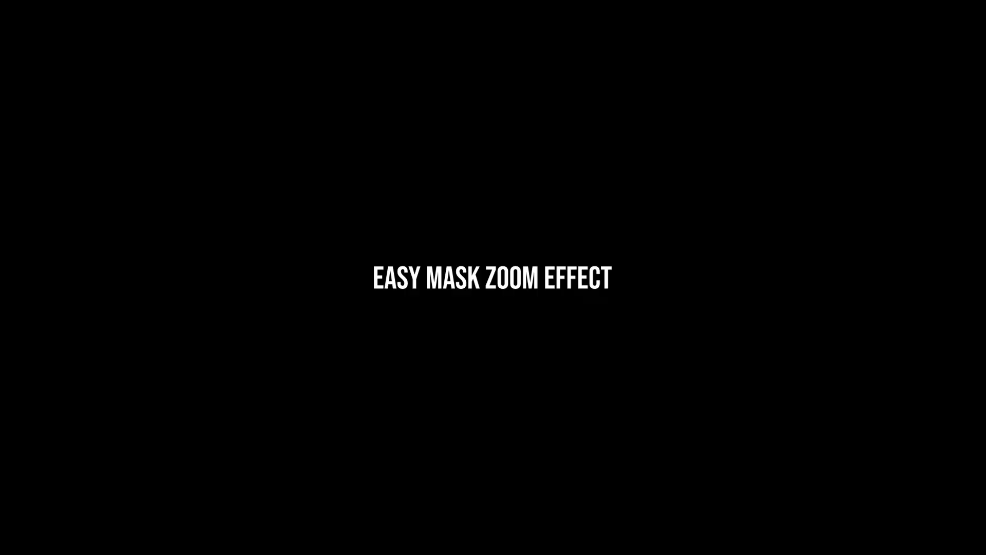
Duplicate the _mp4_24_1.mp4 clip and pre-compose the copy as Freeze
key("ctrl+d")
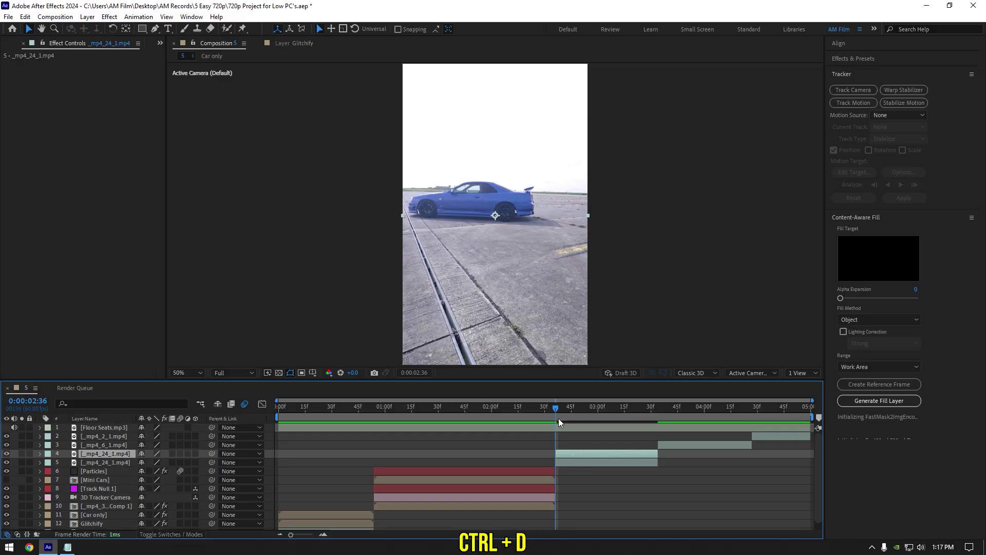
right_click(562, 452)
left_click(599, 388)
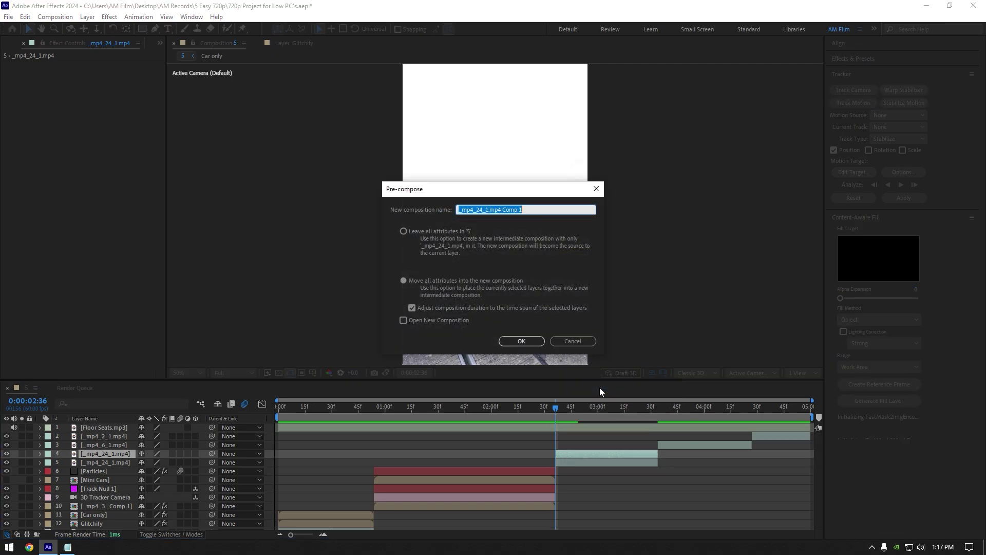
type("Freeze")
key("Return")
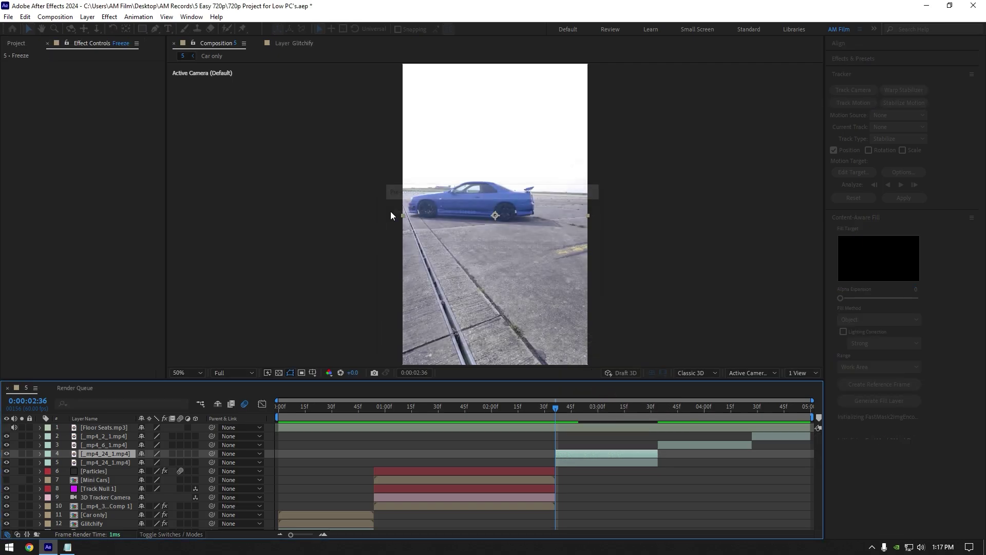
Make Freeze a freeze frame, start it at the current time, and trim it at 02:36
right_click(564, 454)
mouse_move(590, 206)
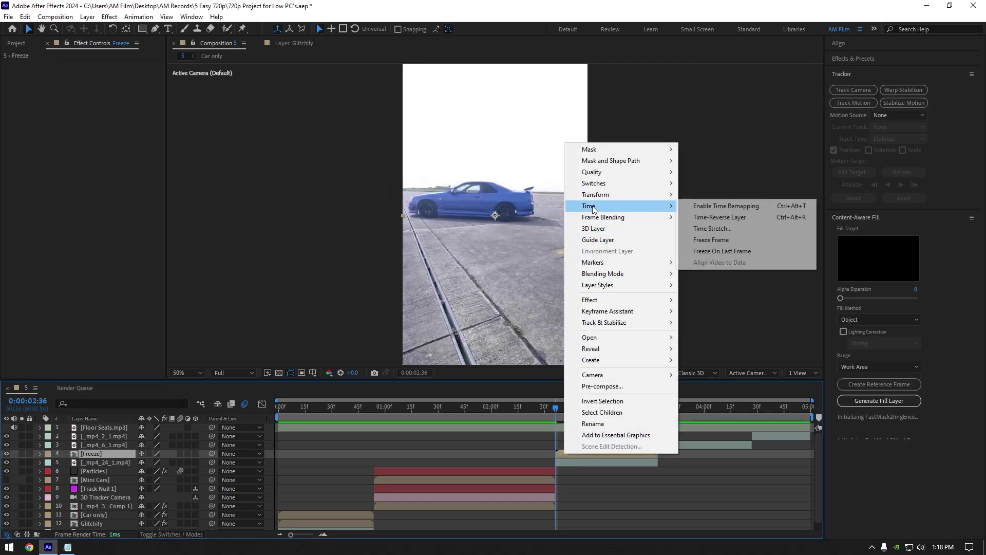
left_click(705, 240)
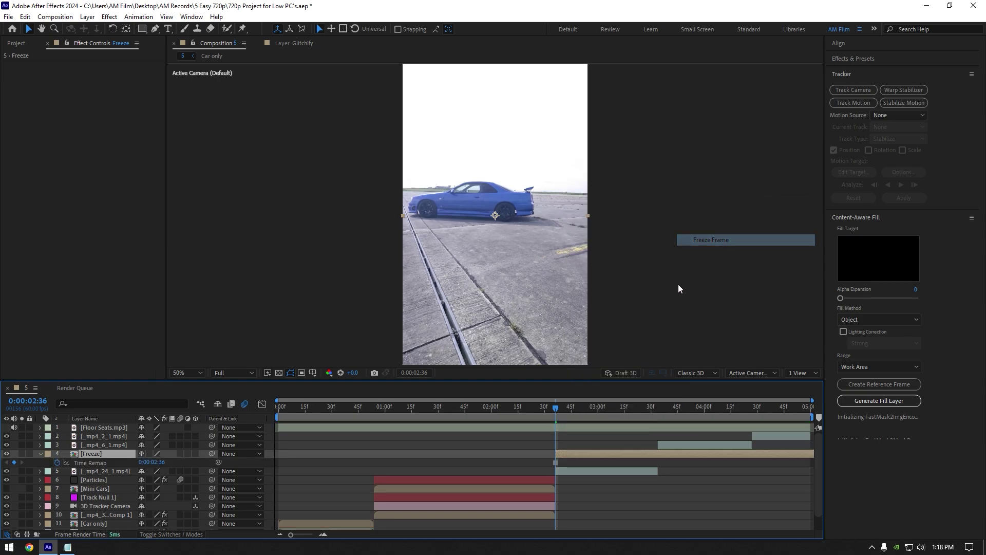
left_click_drag(558, 416, 528, 446)
key("bracketleft")
key("ctrl+shift+d")
key("Delete")
left_click(531, 454)
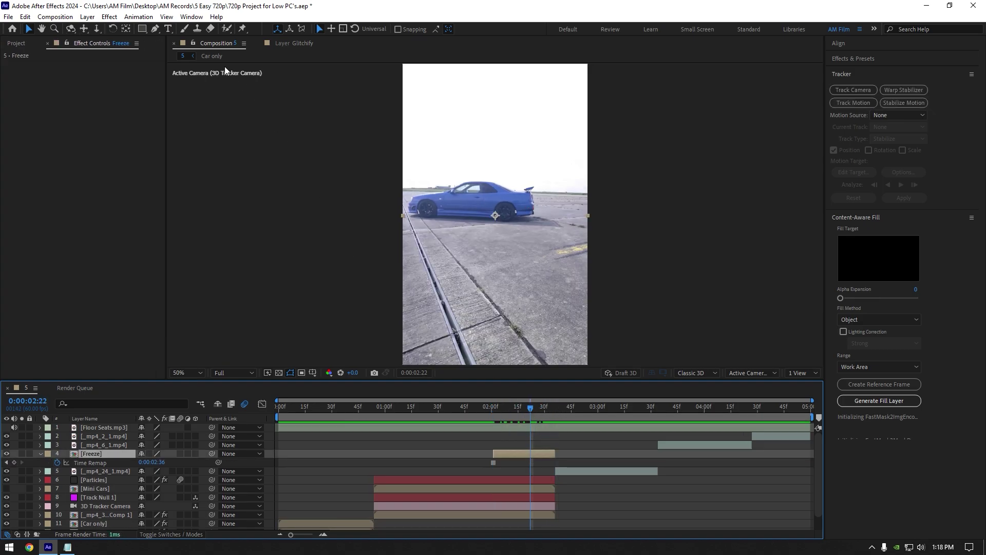
left_click(156, 30)
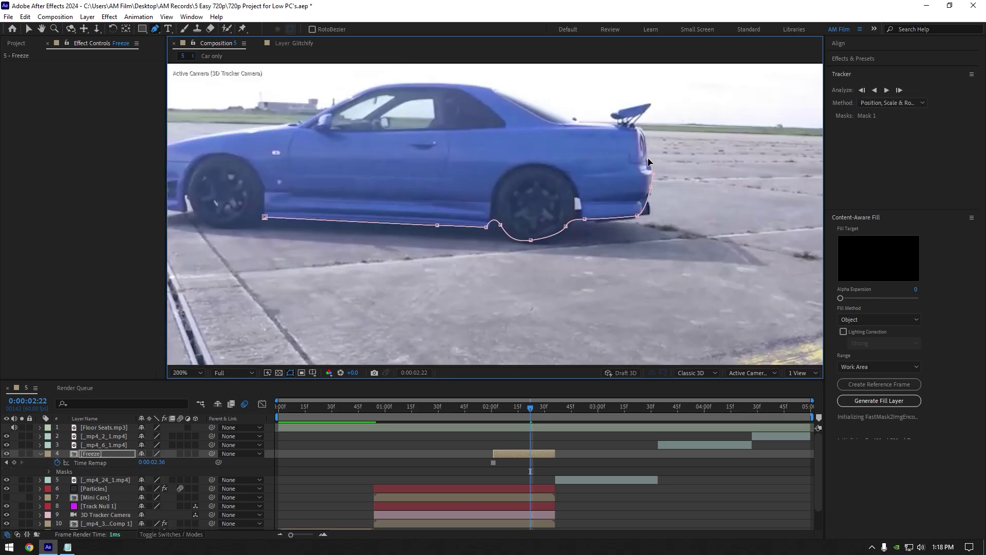
Finish tracing and close the car mask on the Freeze layer
left_click_drag(547, 203, 552, 212)
left_click(441, 167)
left_click(346, 205)
left_click(313, 298)
scroll(495, 244, "down", 1)
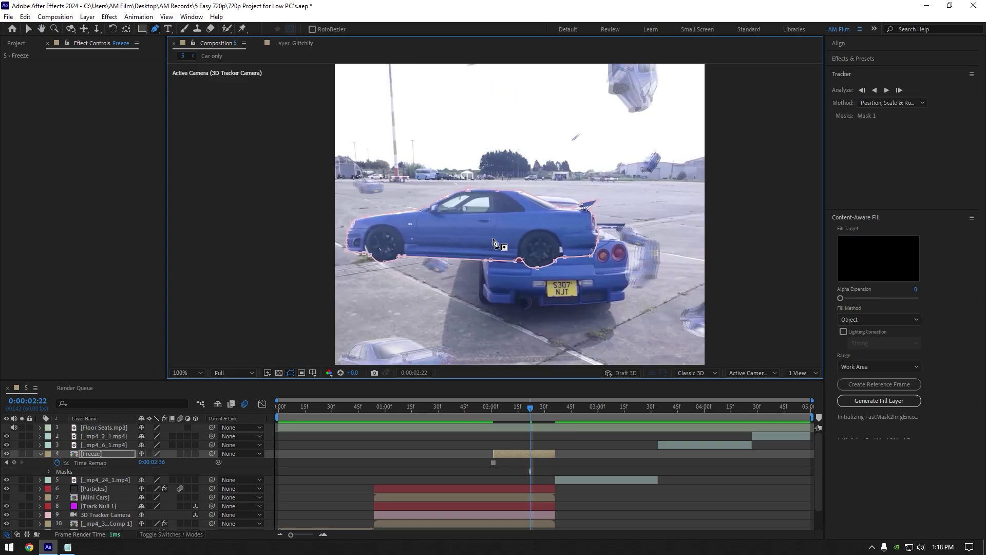
Keyframe Freeze's Scale, from 0% at the freeze start 02:01 to full at its last frame
left_click_drag(531, 410, 556, 411)
key("s")
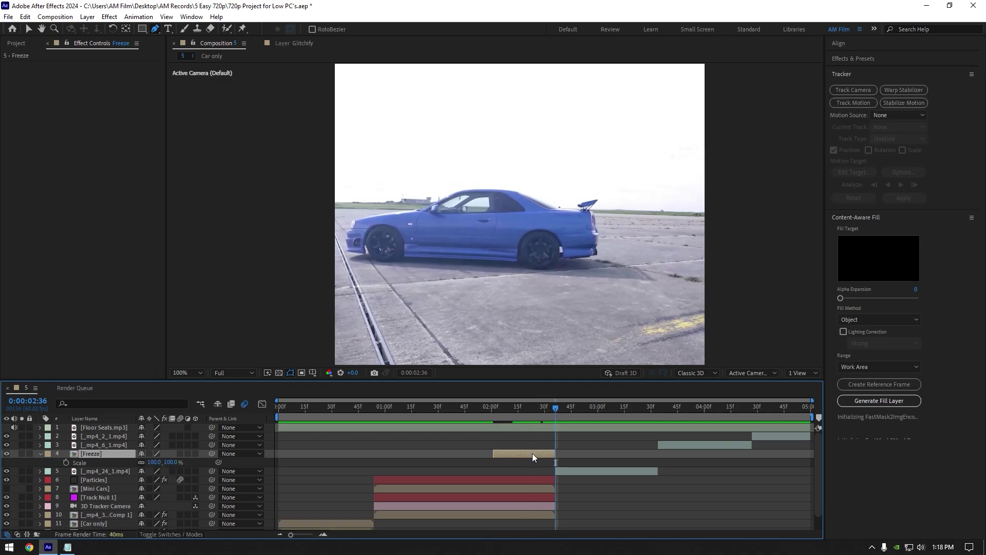
left_click(66, 462)
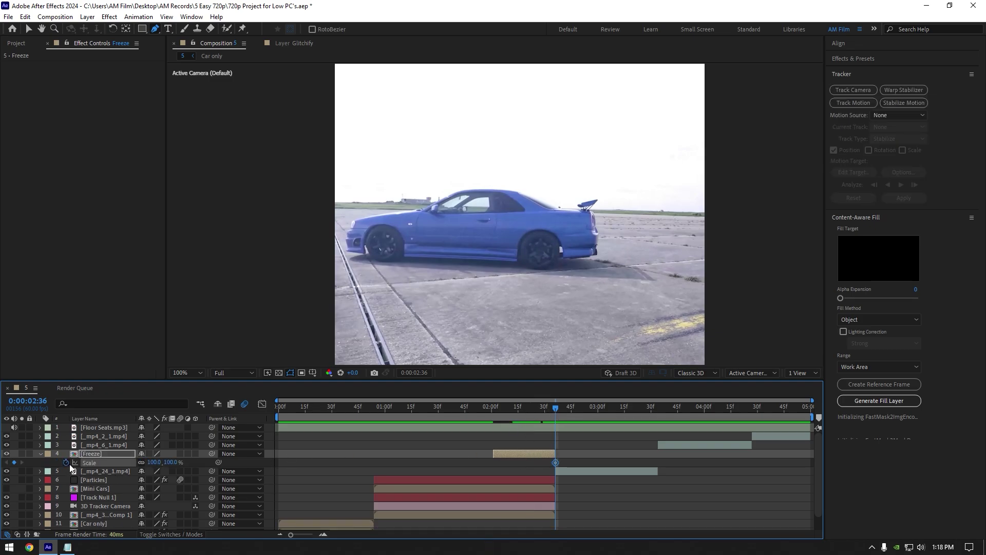
left_click_drag(555, 410, 491, 415)
left_click(154, 462)
type("0")
key("Return")
Preview the scale pop-out and apply Easy Ease to both Scale keyframes
left_click(478, 408)
key("space")
left_click(534, 408)
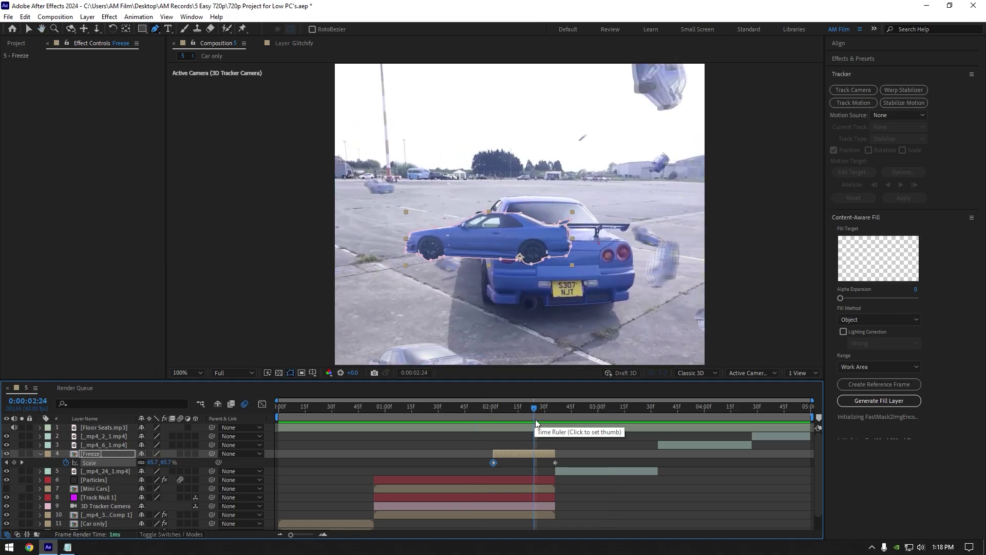
left_click_drag(568, 461, 490, 465)
key("F9")
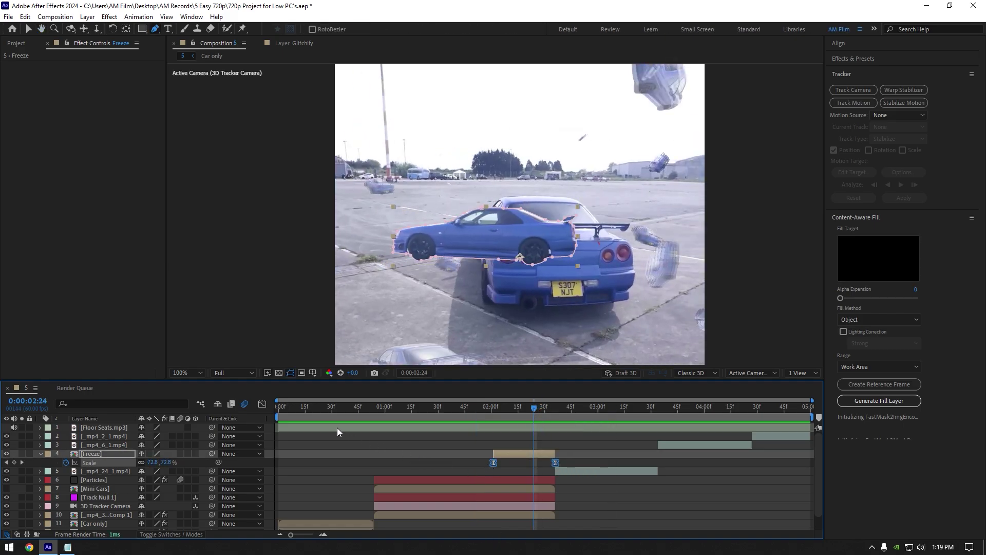
In the speed graph, lengthen both Scale keyframes' influence handles to sharpen the peak
left_click(261, 405)
right_click(359, 451)
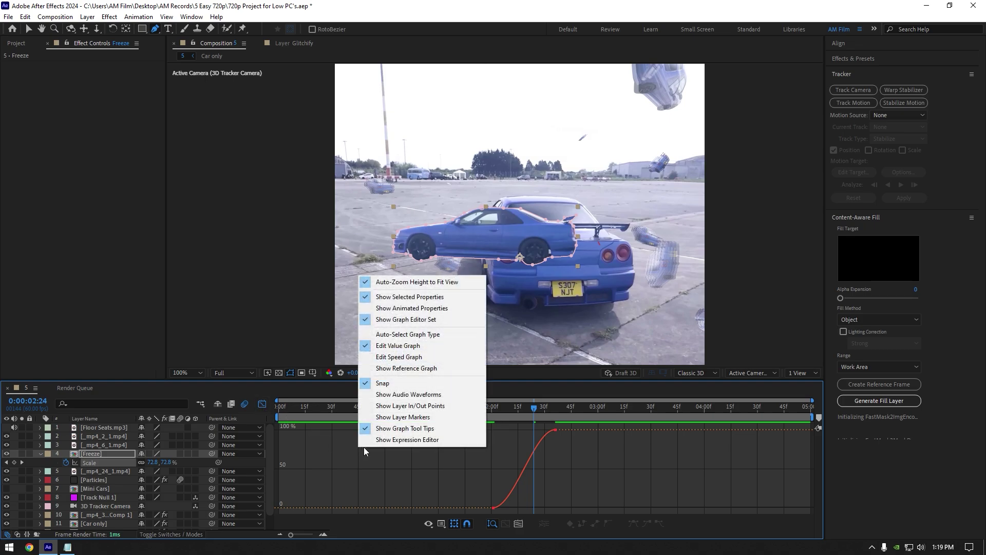
left_click(424, 359)
key("v")
left_click(494, 508)
left_click_drag(505, 508, 567, 509)
mouse_move(533, 409)
left_mouse_down()
mouse_move(448, 410)
mouse_move(559, 414)
mouse_move(546, 411)
left_mouse_up()
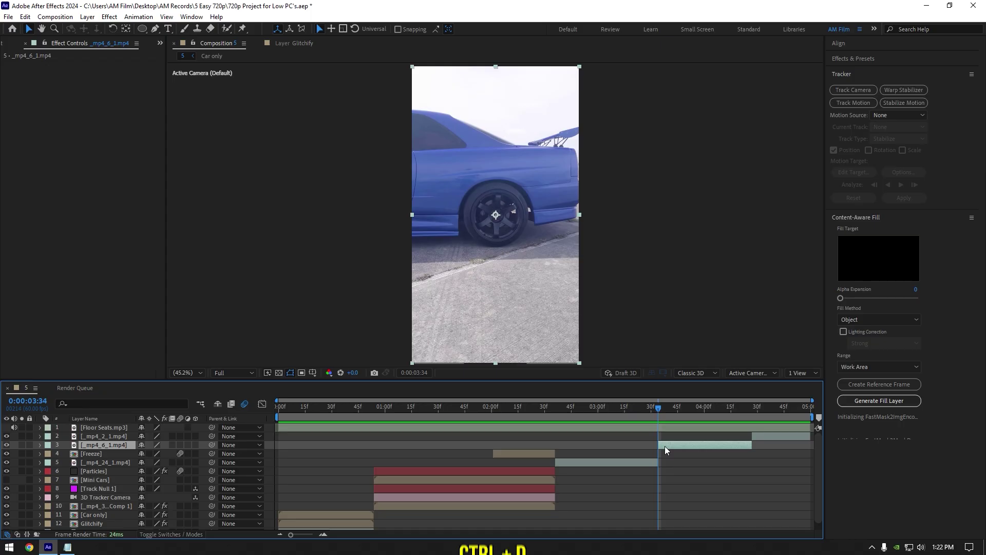
Duplicate the rear-wheel clip _mp4_6_1.mp4 and pre-compose the copy as Freeze
key("ctrl+d")
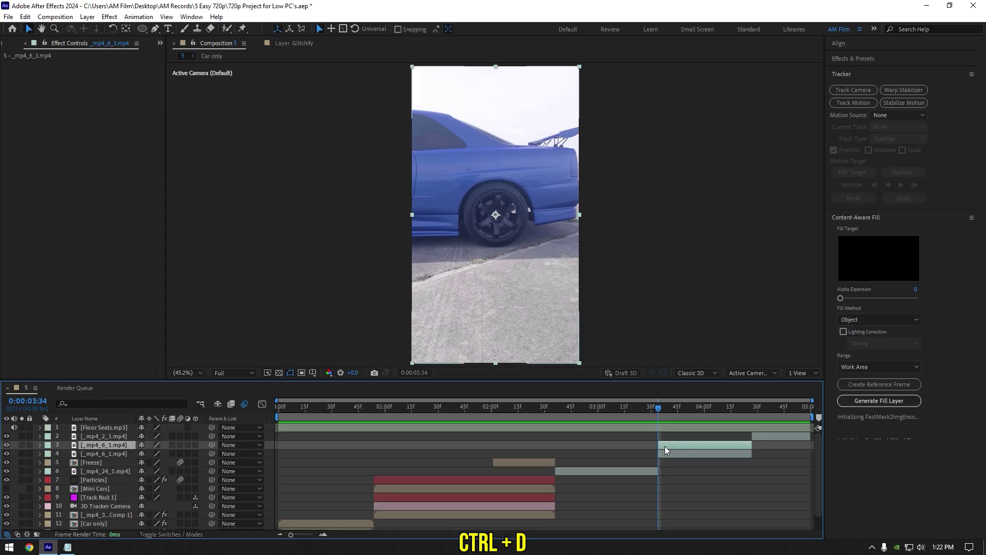
right_click(664, 446)
left_click(702, 378)
type("Freeze")
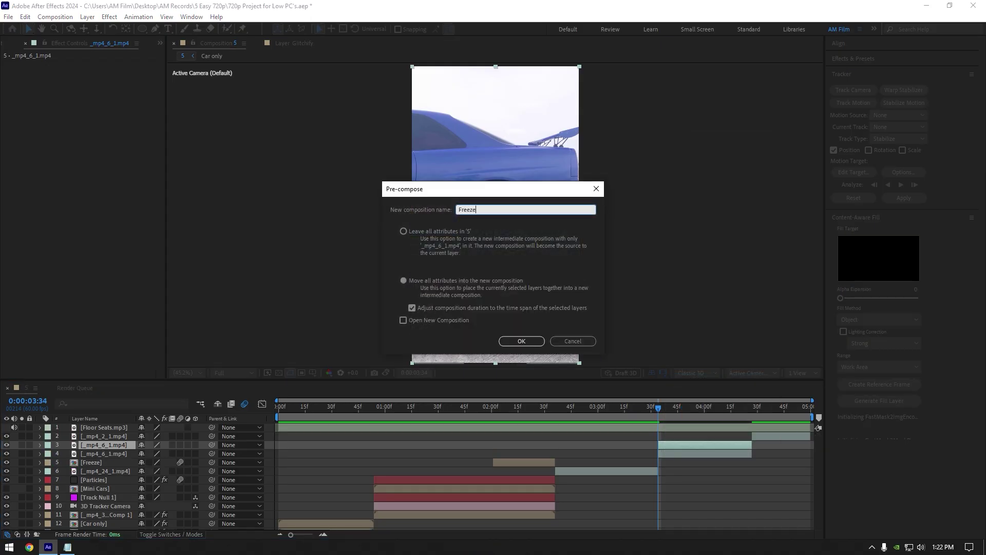
key("Return")
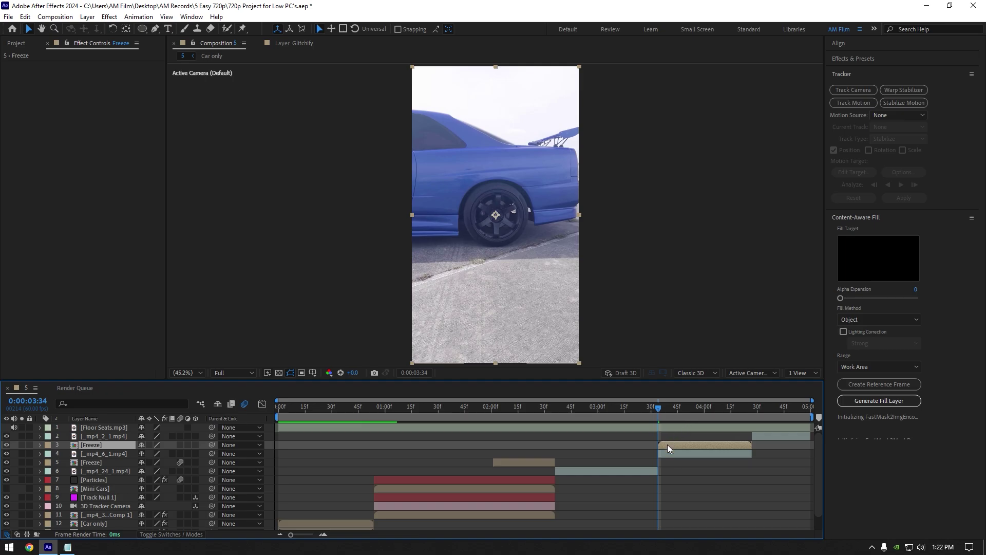
Freeze-frame the Freeze layer, start it at 3:00, and trim it at 3:34
right_click(668, 445)
mouse_move(695, 197)
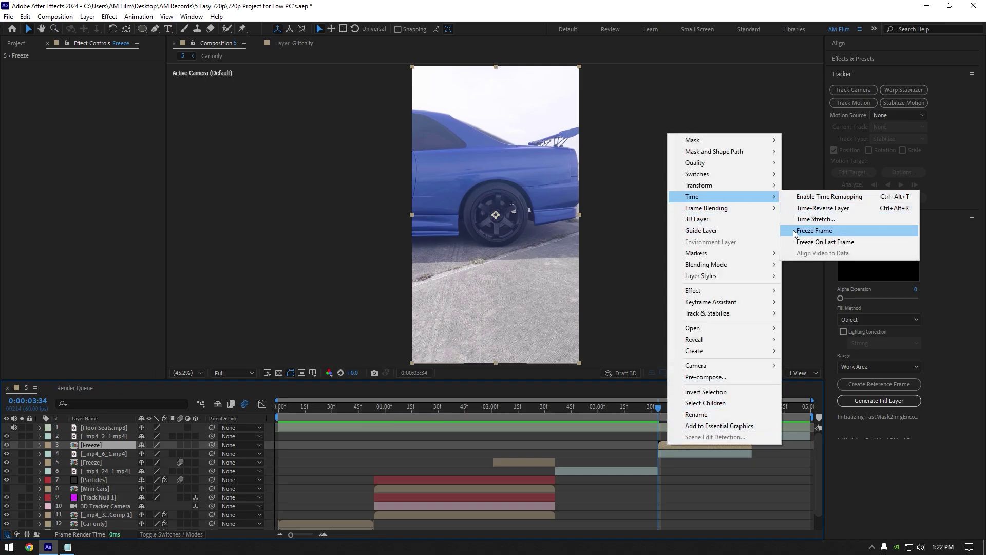
left_click(814, 231)
left_click_drag(650, 415, 600, 419)
left_click_drag(671, 445, 612, 445)
left_click_drag(600, 408, 622, 416)
key("ctrl+shift+d")
key("Delete")
left_click(622, 444)
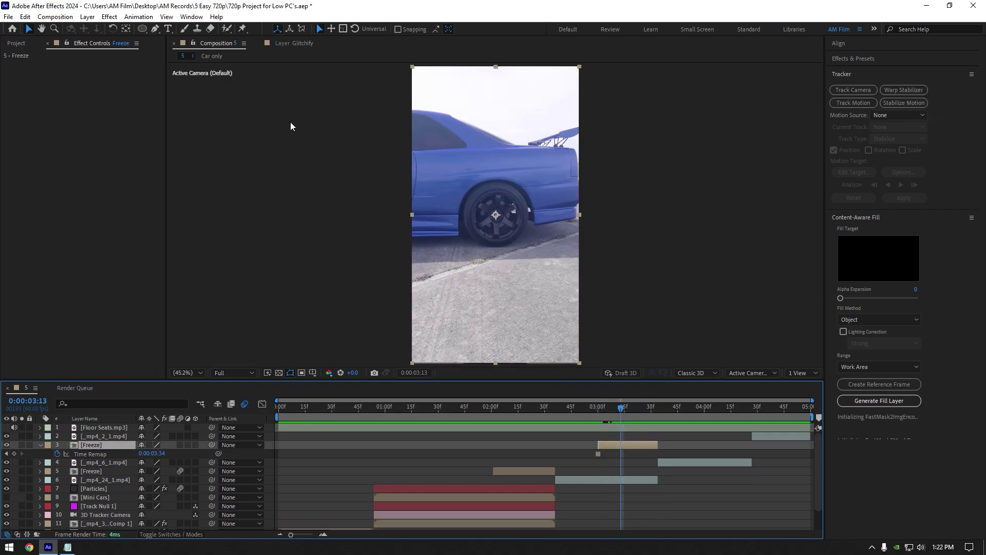
left_click(143, 29)
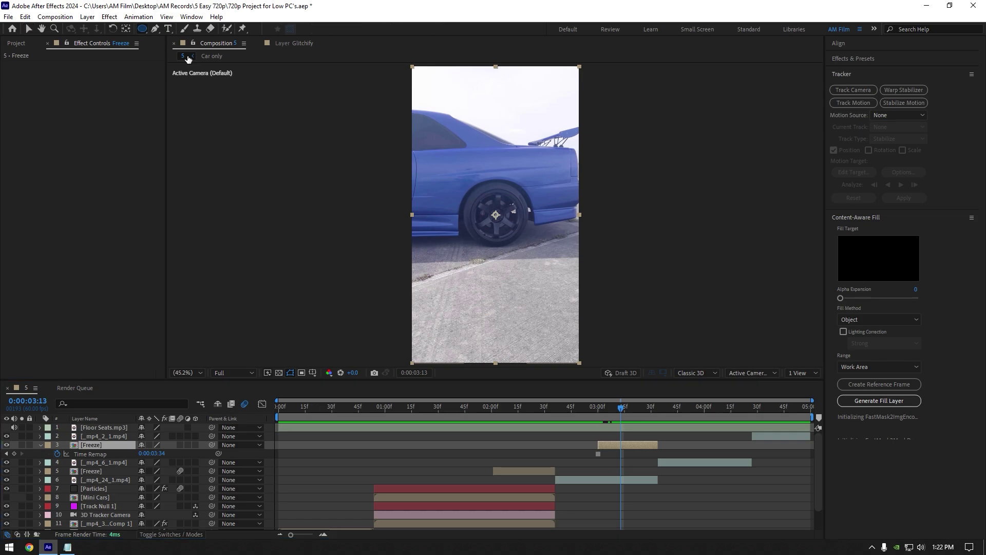
Apply the Mocha AE effect to the Freeze layer and launch Mocha
key("v")
key("ctrl+space")
type("mocha")
key("Return")
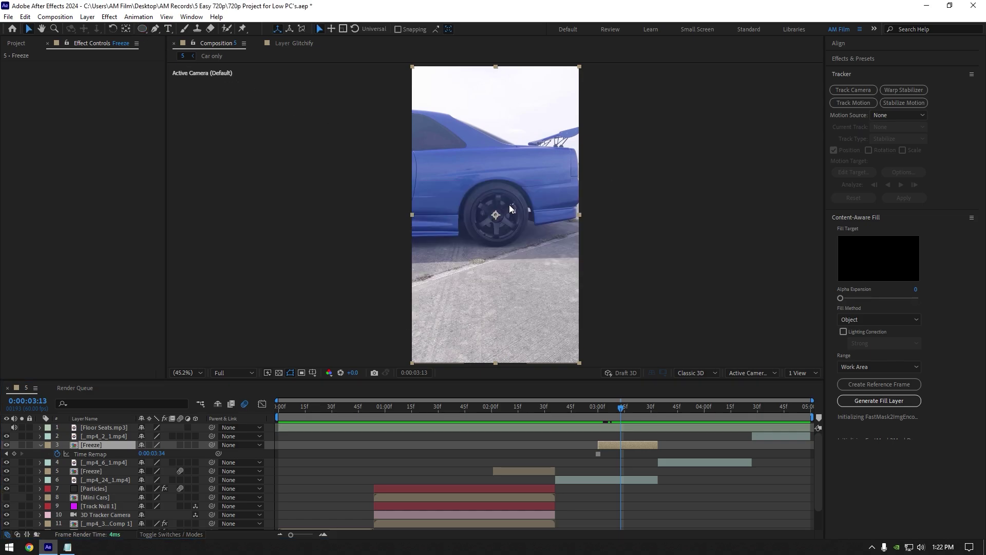
left_click(64, 91)
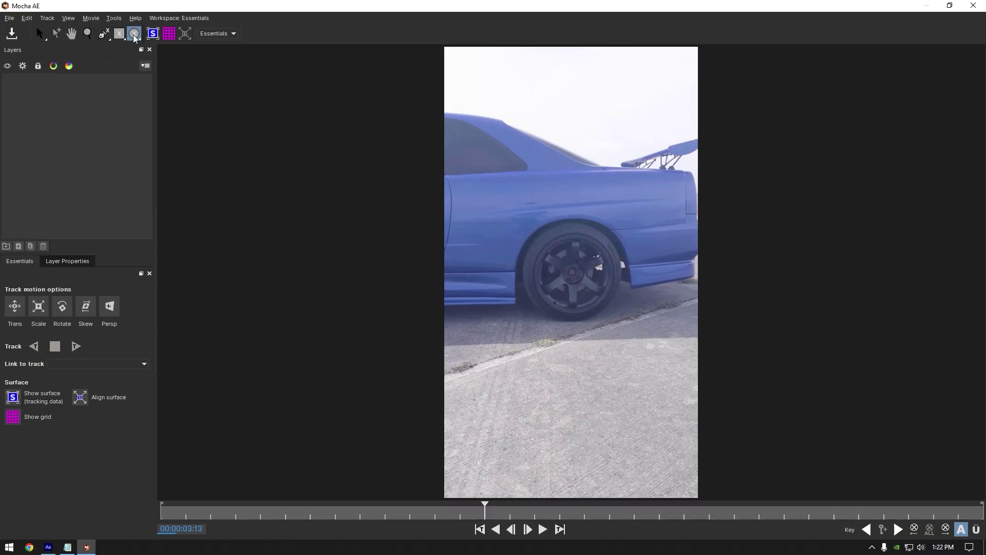
Draw an ellipse spline around the rear wheel, then close Mocha
scroll(564, 265, "up", 3)
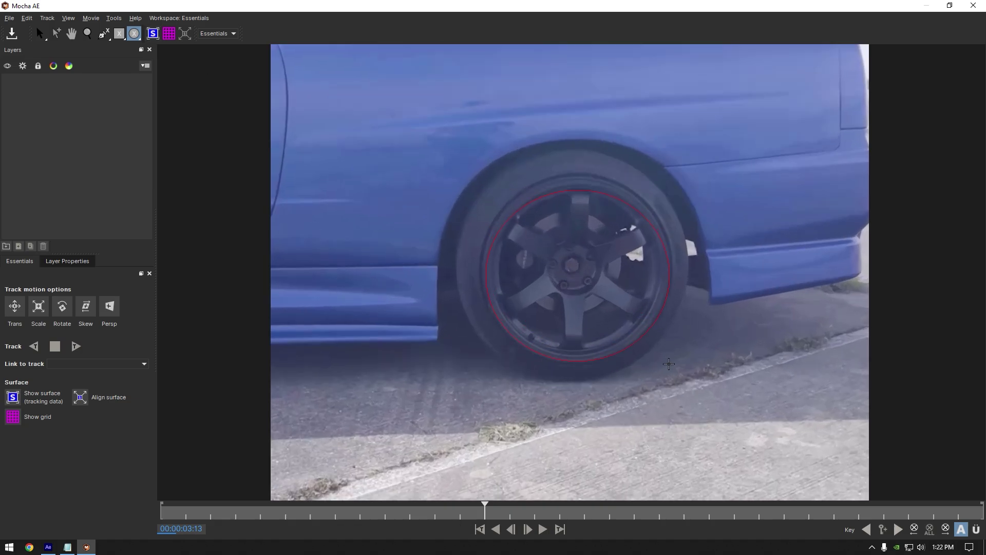
left_click_drag(670, 360, 671, 361)
key("s")
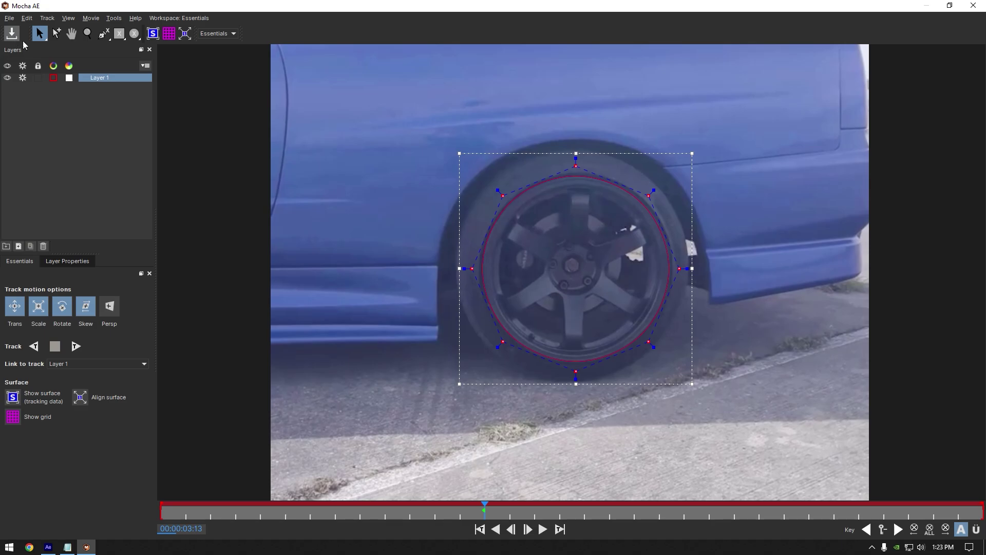
left_click(974, 5)
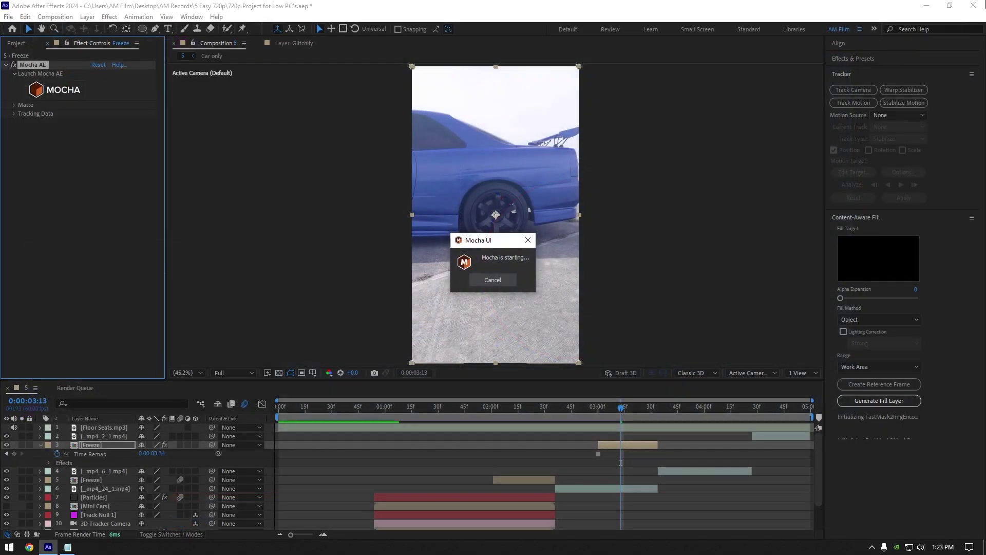
Create an After Effects mask from the Mocha wheel shape on Freeze
left_click(13, 105)
left_click(126, 165)
left_click_drag(621, 407, 633, 408)
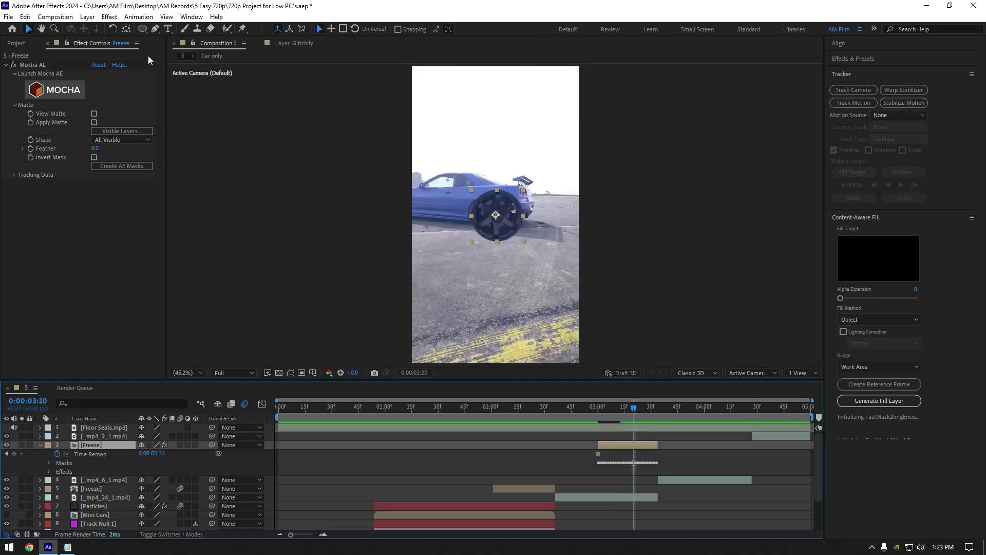
Move the Freeze layer's anchor point onto the wheel hub with Pan Behind
key("y")
scroll(480, 195, "up", 5)
left_click_drag(491, 228, 499, 224)
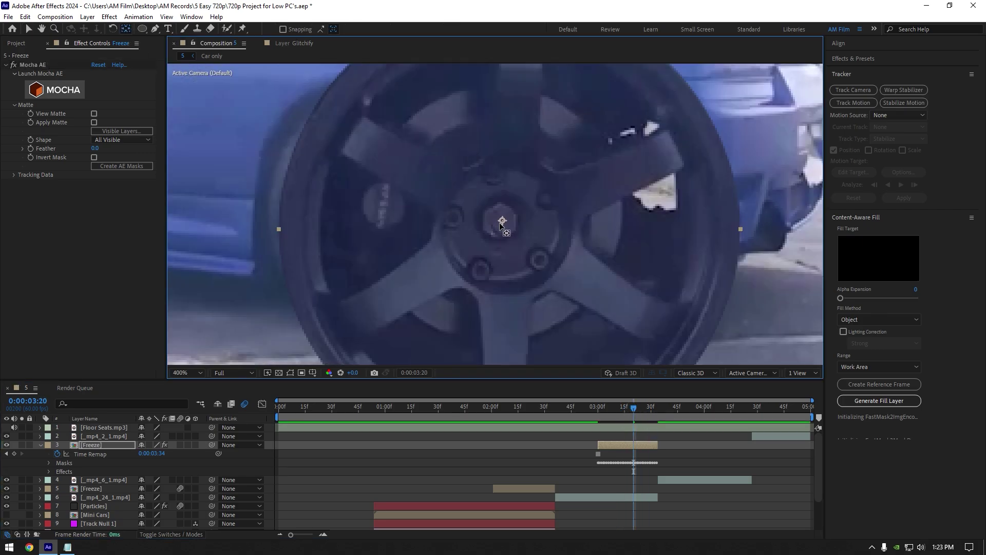
scroll(563, 227, "down", 6)
left_click_drag(635, 407, 658, 409)
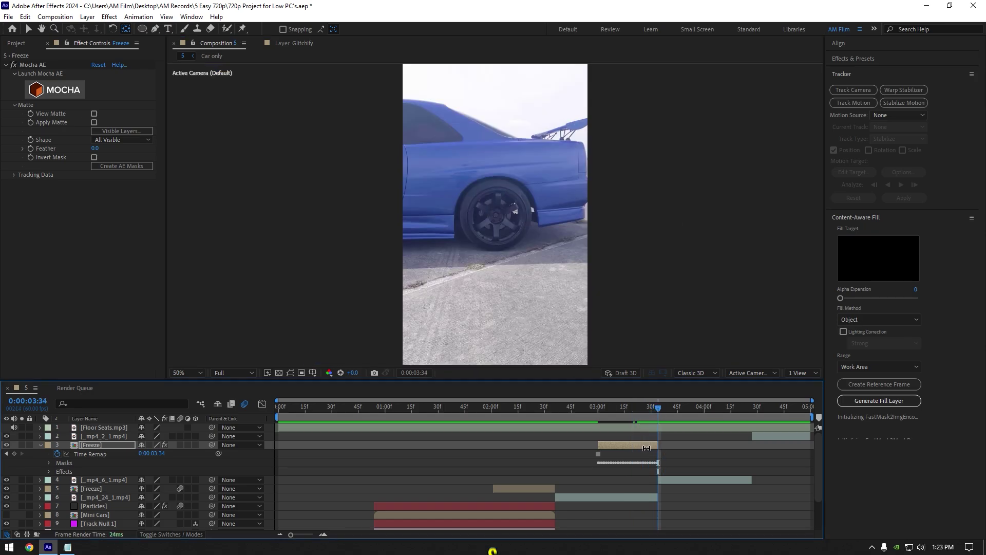
Set starting Scale and Rotation keyframes on Freeze at 3:34
key("s")
left_click(66, 454)
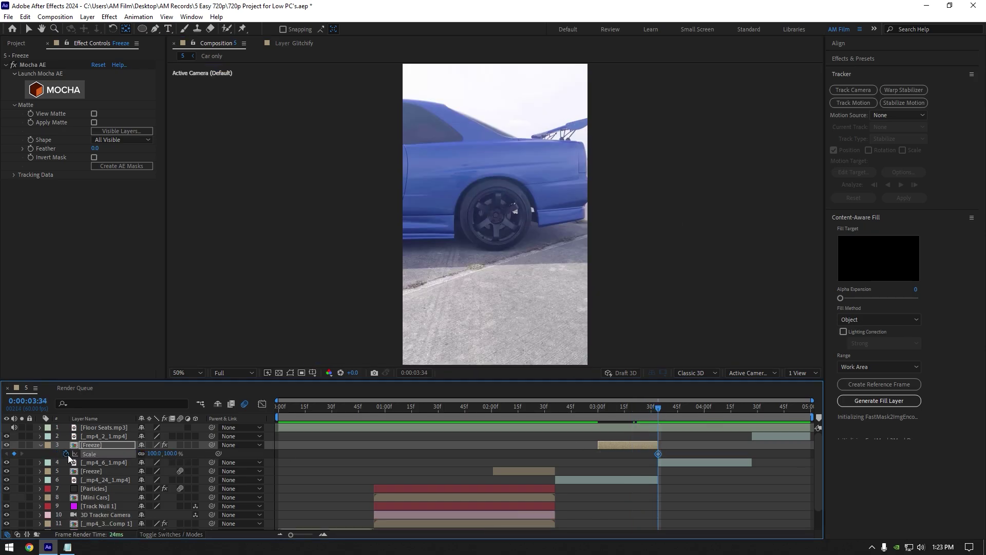
key("r")
left_click(66, 454)
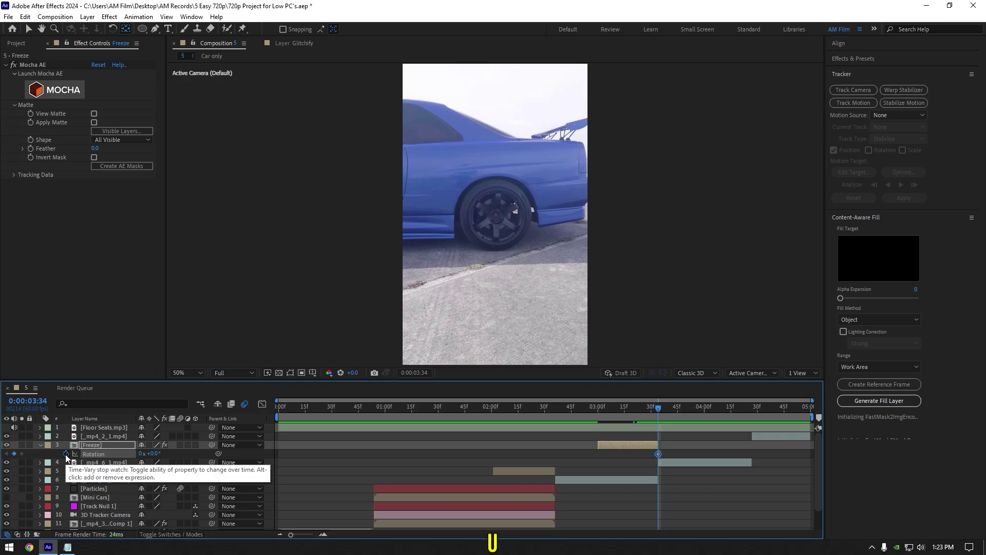
key("u")
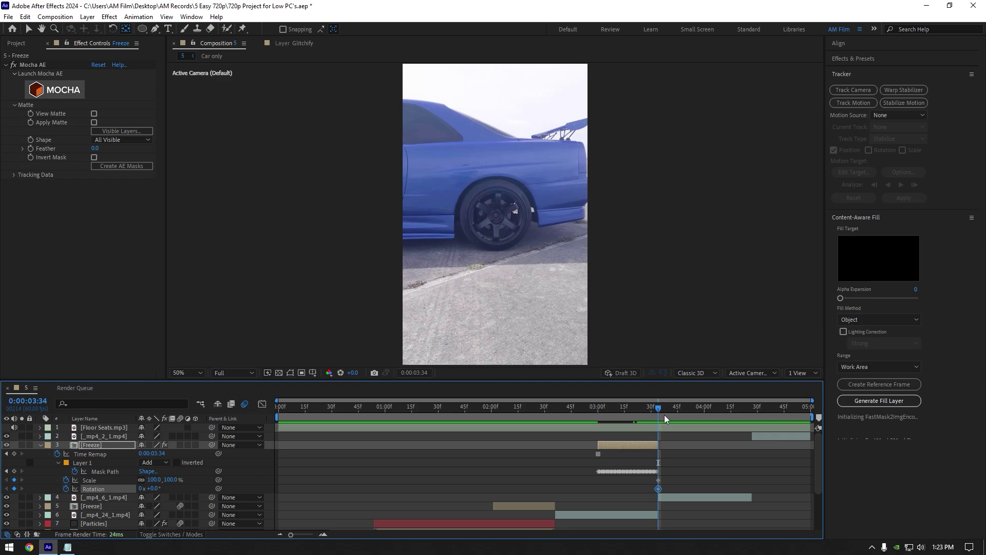
Key the wheel's Scale at 0% at 3:00 and about 156.2% at 3:14
left_click_drag(661, 412, 601, 415)
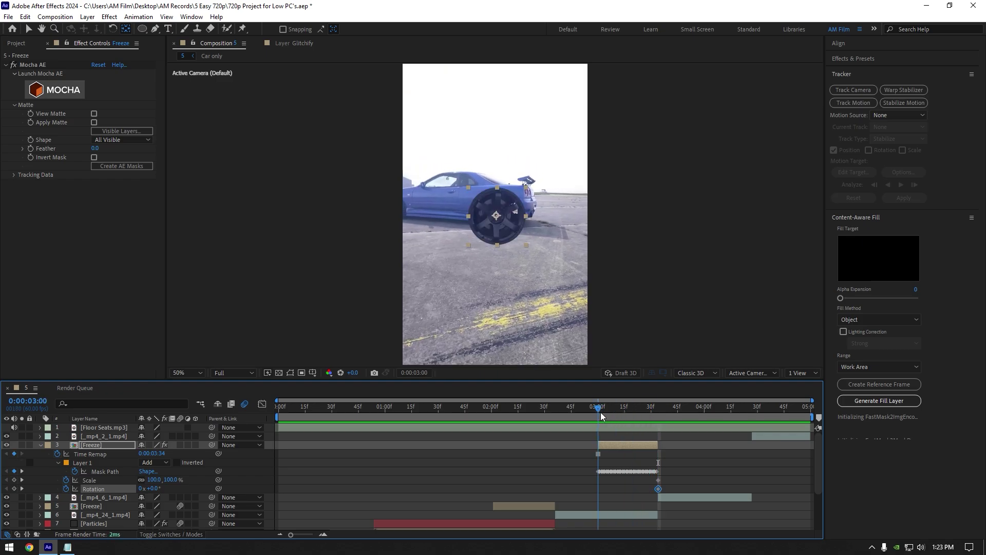
left_click(154, 479)
type("0")
key("Return")
left_click_drag(600, 410, 623, 410)
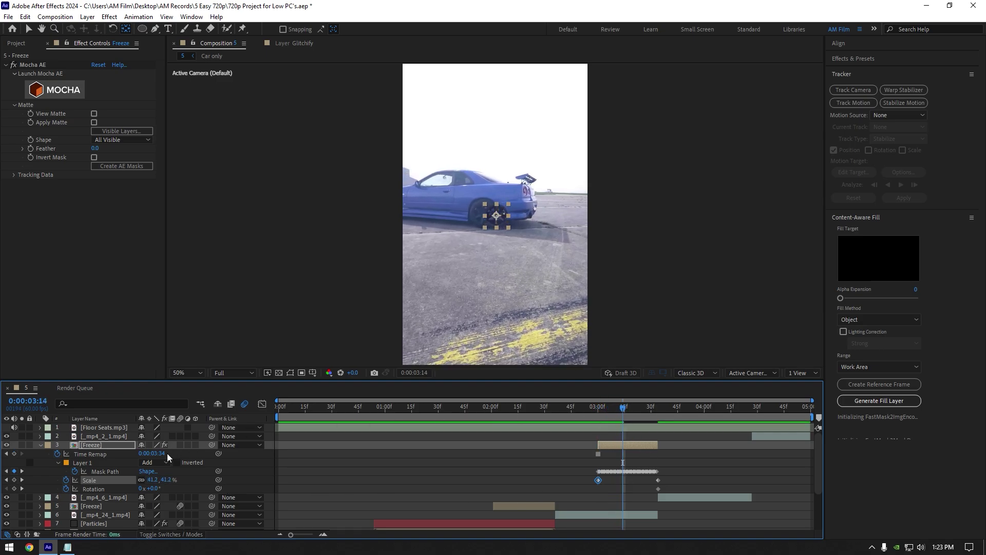
left_click_drag(150, 481, 208, 482)
Add Rotation keyframes at 3:00 and 3:14 so the wheel spins outward
left_click_drag(623, 409, 598, 409)
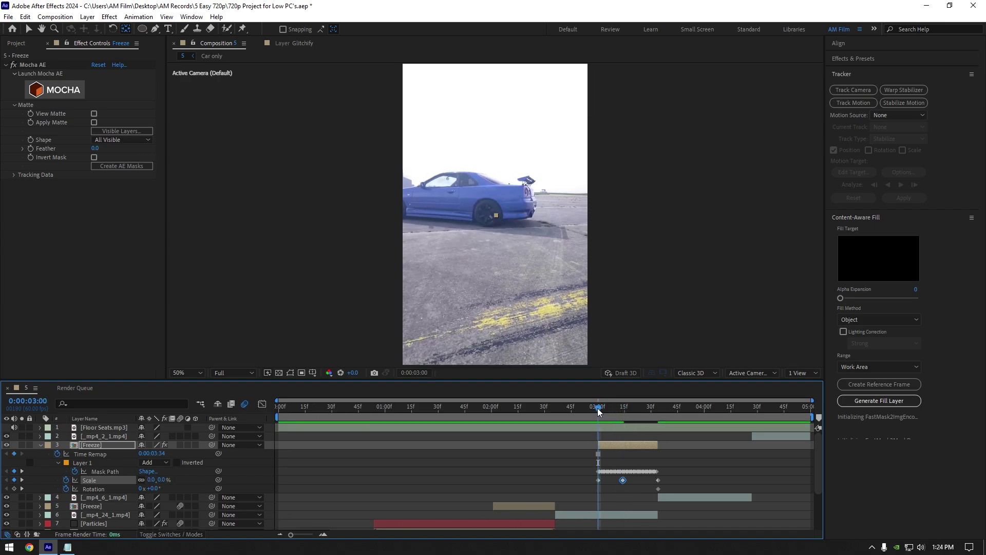
left_click(14, 488)
left_click_drag(608, 408, 622, 409)
left_click_drag(154, 489, 202, 490)
Ease all Scale and Rotation keyframes and view the Scale speed curve
mouse_move(627, 410)
left_mouse_down()
mouse_move(648, 414)
mouse_move(618, 416)
left_mouse_up()
left_click_drag(670, 478, 583, 488)
key("F9")
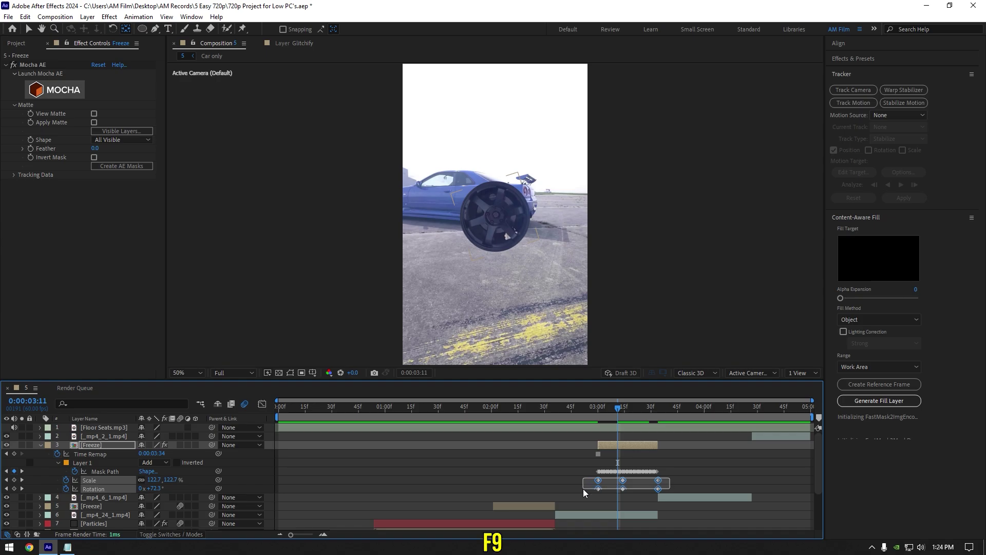
left_click(262, 404)
left_click(99, 480)
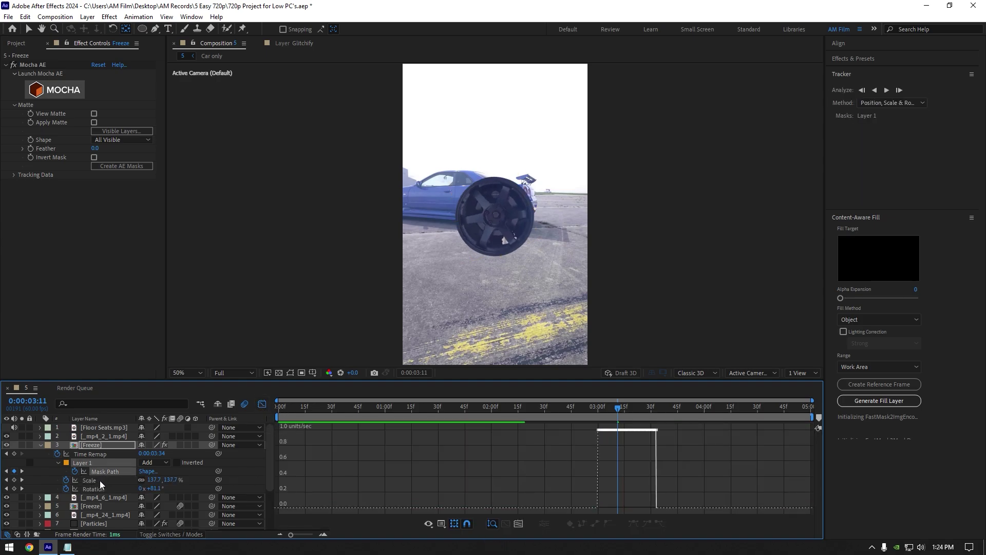
Zoom the timeline in on the keyframes and sharpen the Scale speed curve into a peak
left_click(323, 534)
left_click_drag(650, 475, 578, 492)
left_click_drag(639, 500, 701, 497)
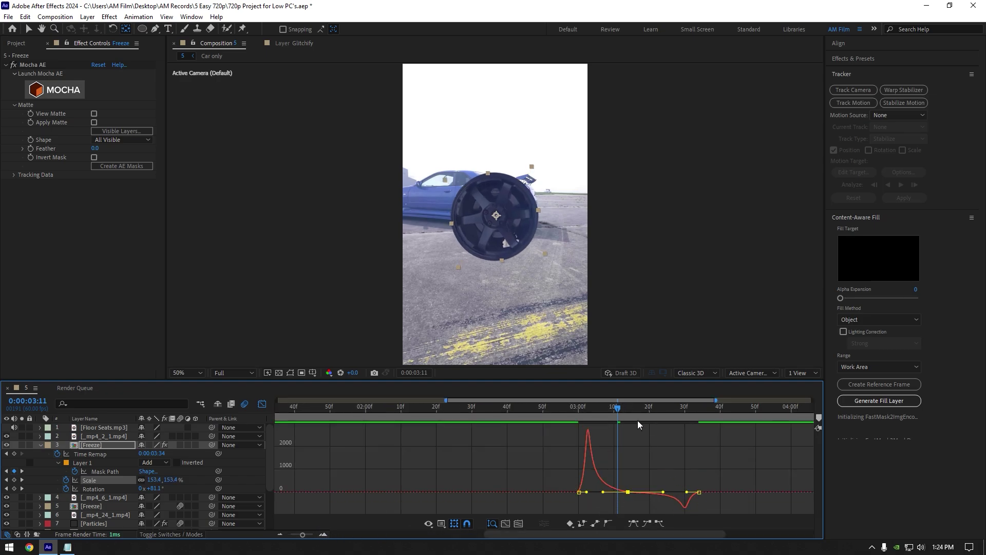
Sharpen the Rotation speed curve's peak, preview the pop-out to 3:12, and return to layer bars
left_click(102, 488)
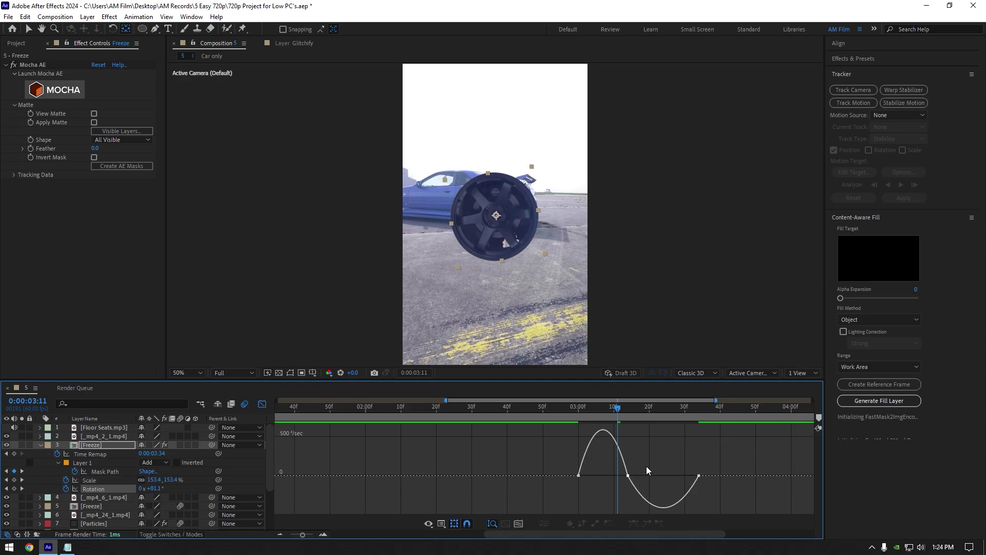
left_click_drag(620, 476, 663, 476)
key("space")
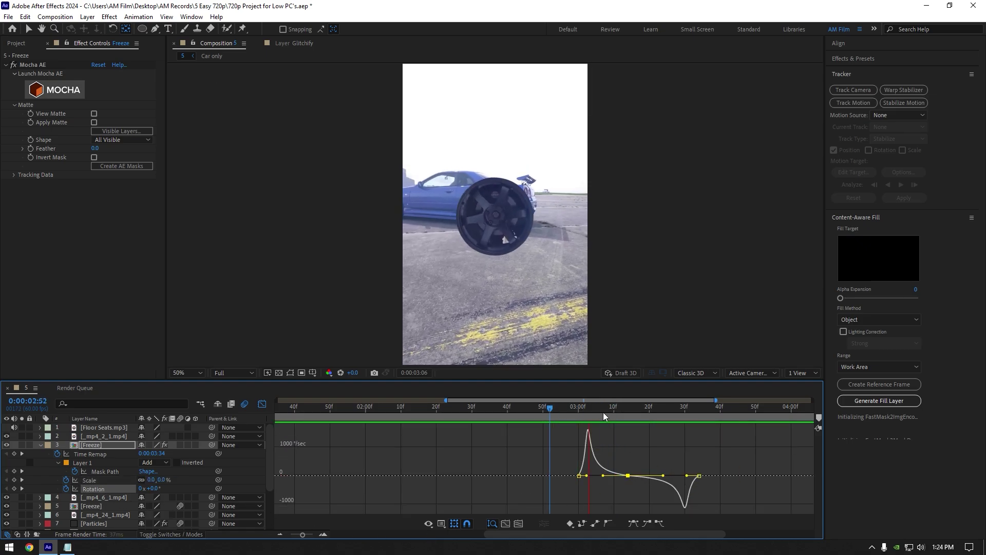
left_click(620, 408)
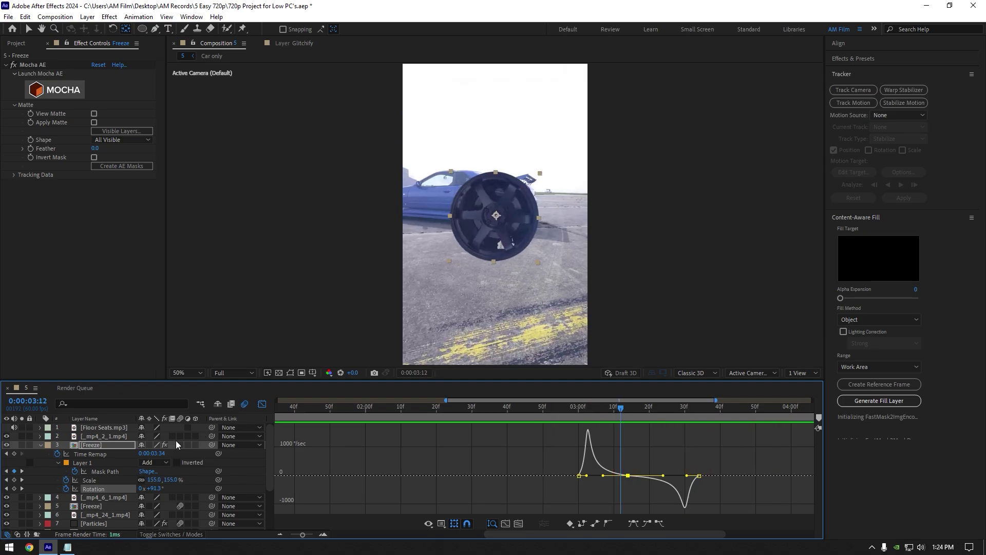
left_click(262, 404)
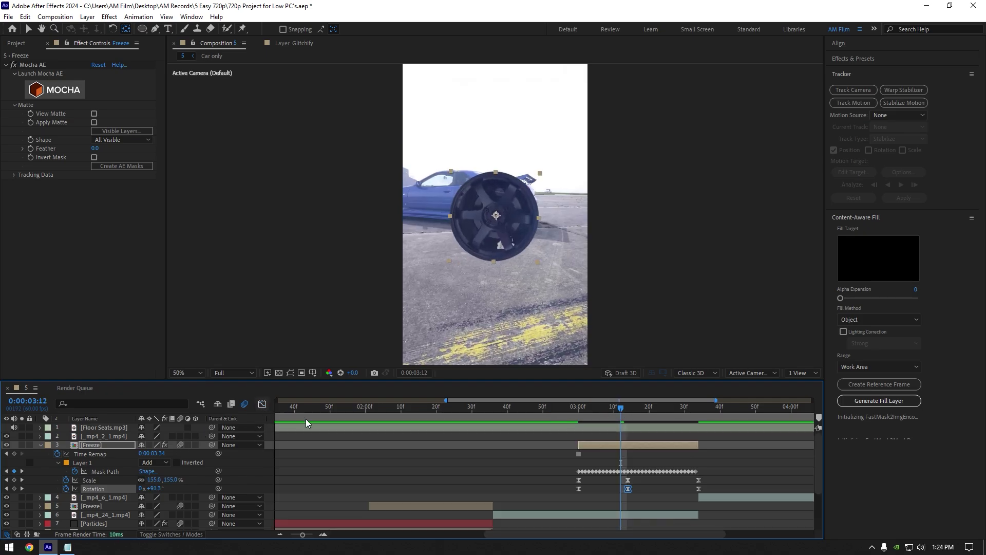
Collapse the Freeze layer, zoom out to the whole edit, and preview up to the wheel pop-out frame
left_click_drag(609, 412, 532, 416)
key("space")
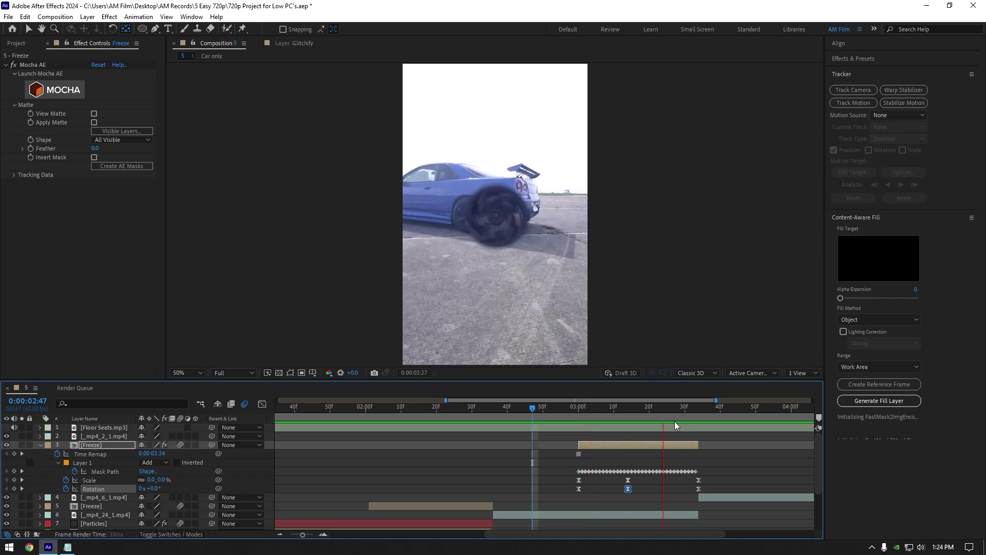
key("space")
left_click(41, 446)
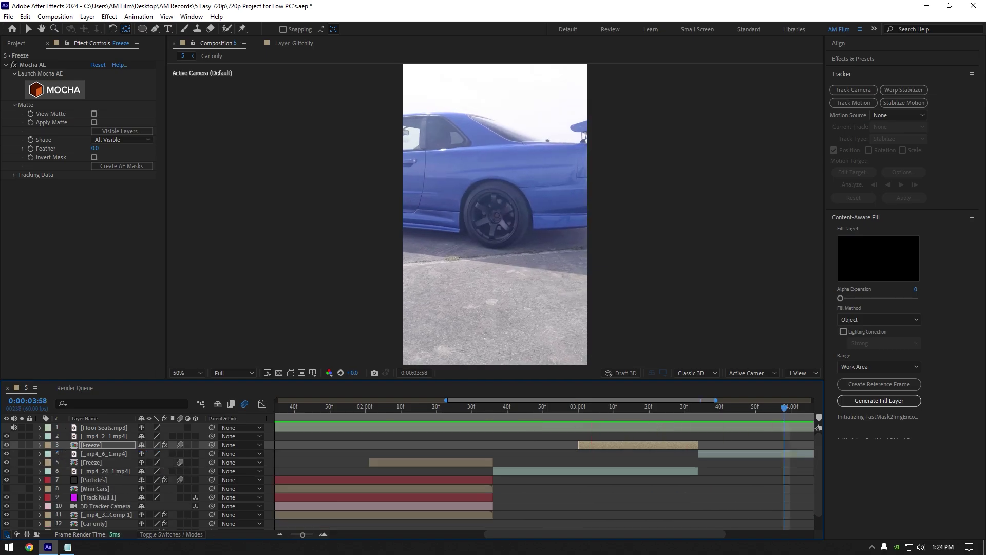
left_click_drag(303, 536, 294, 534)
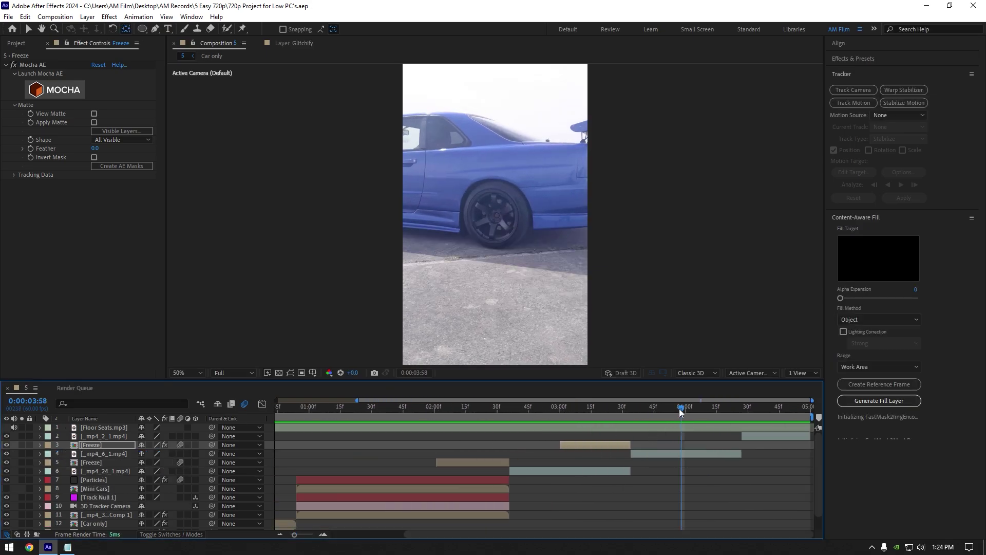
left_click(488, 408)
key("space")
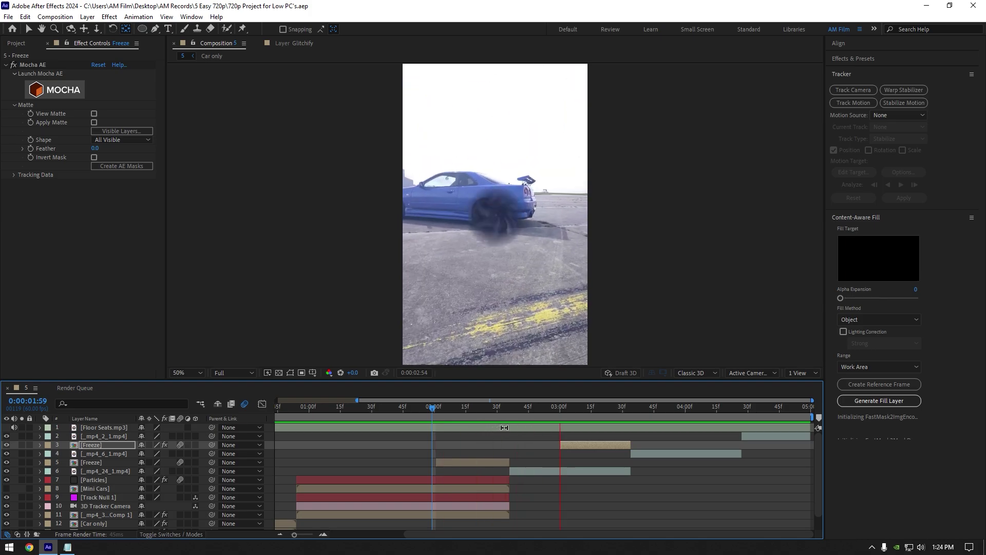
left_click_drag(631, 407, 590, 408)
Raise the wheel's Rotation keyframe to 2x+303° and preview the faster spin from 02:52
key("u")
left_click_drag(159, 489, 620, 473)
left_click(534, 409)
key("space")
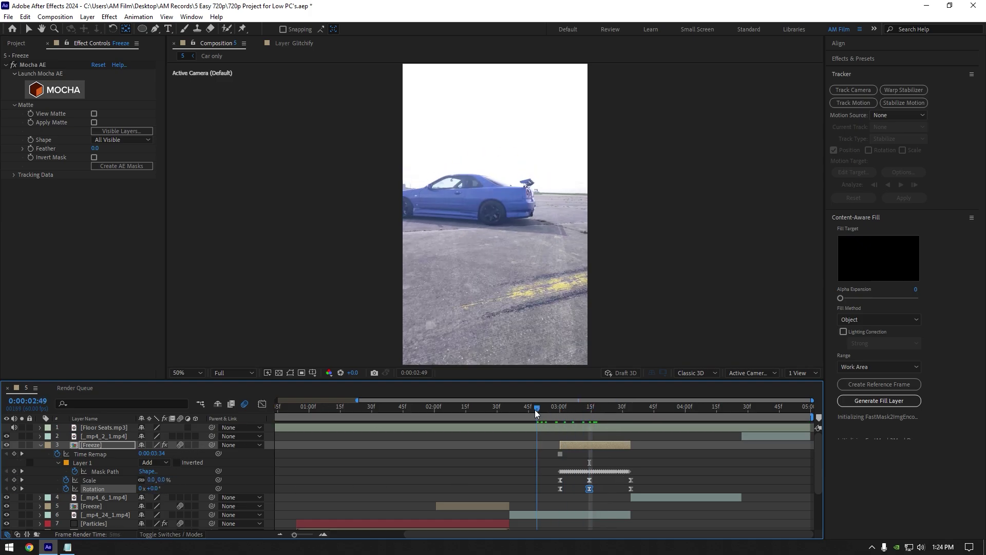
left_click(590, 409)
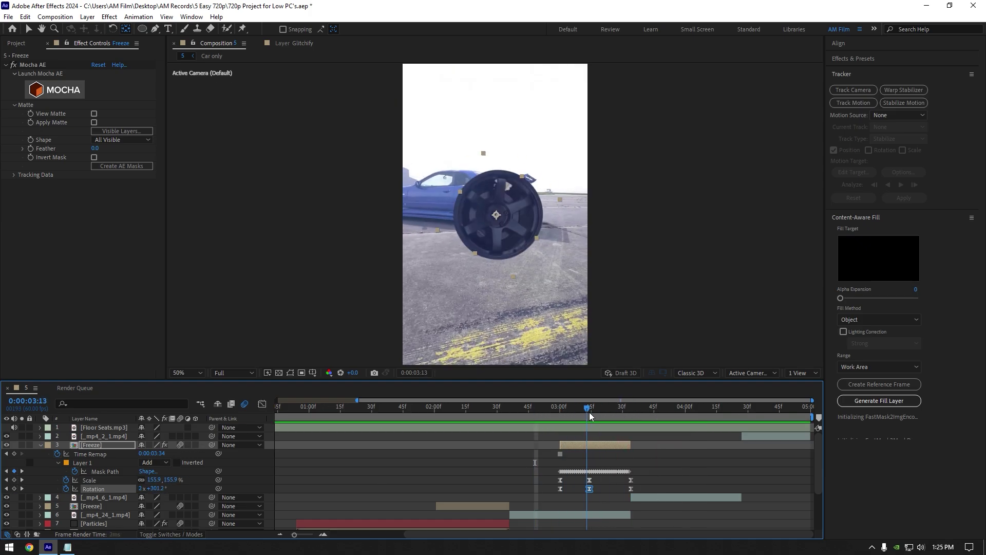
key("u")
left_click(543, 409)
key("space")
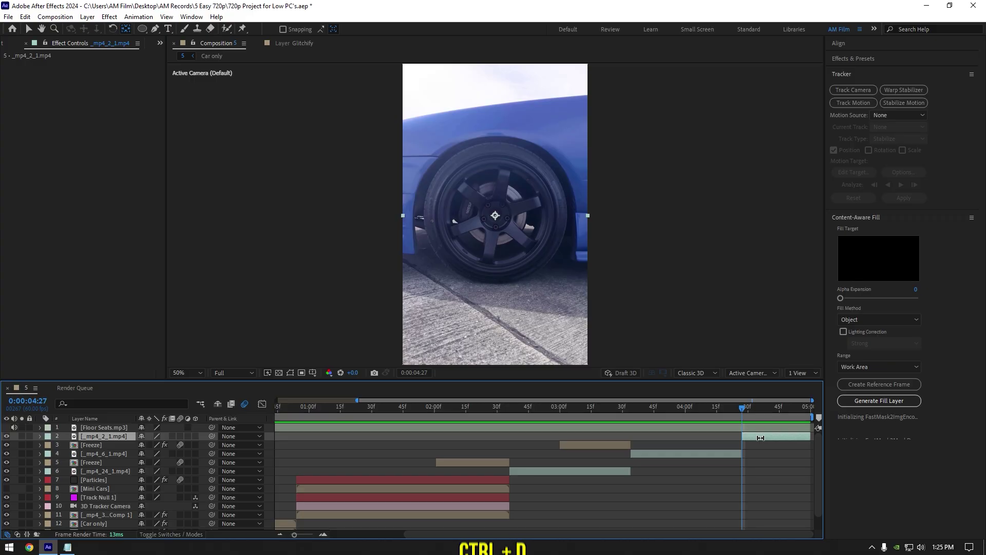
Duplicate the wheel clip and pre-compose the copy as 'Wheel'
key("ctrl+d")
right_click(760, 436)
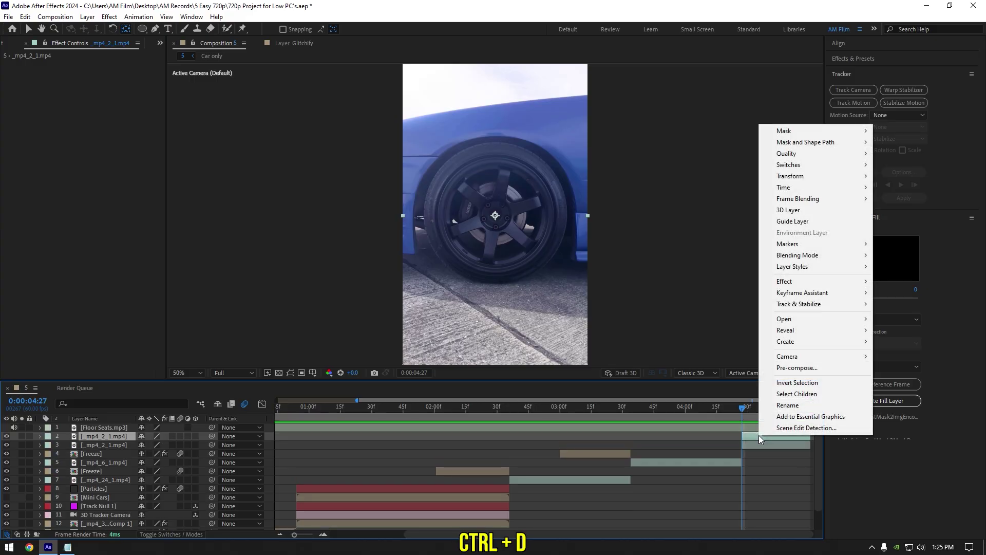
left_click(797, 367)
type("Wheel")
key("Return")
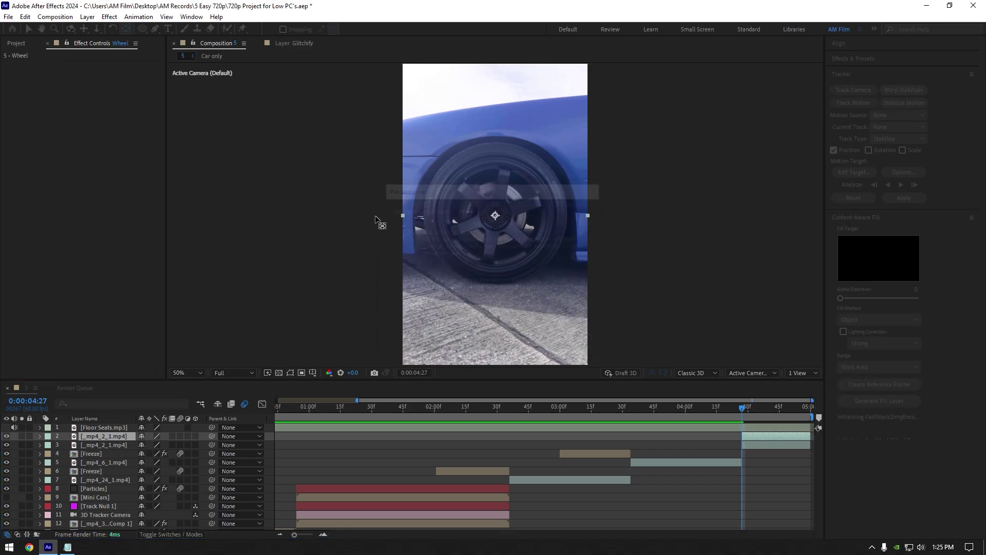
Apply the Mocha AE effect to the Wheel layer and launch Mocha
key("ctrl+space")
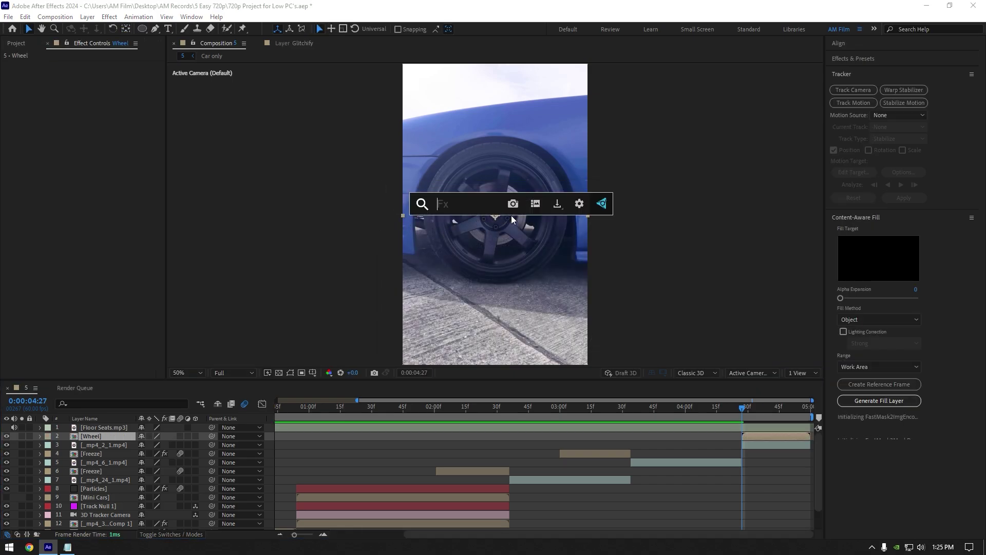
type("mocha")
key("Return")
left_click(60, 90)
Draw an ellipse spline around the wheel, stretching it to the tyre's top and narrowing it to fit
left_click(134, 34)
scroll(535, 250, "up", 3)
left_click_drag(748, 422, 721, 413)
left_click_drag(586, 139, 586, 127)
left_click_drag(422, 283, 435, 283)
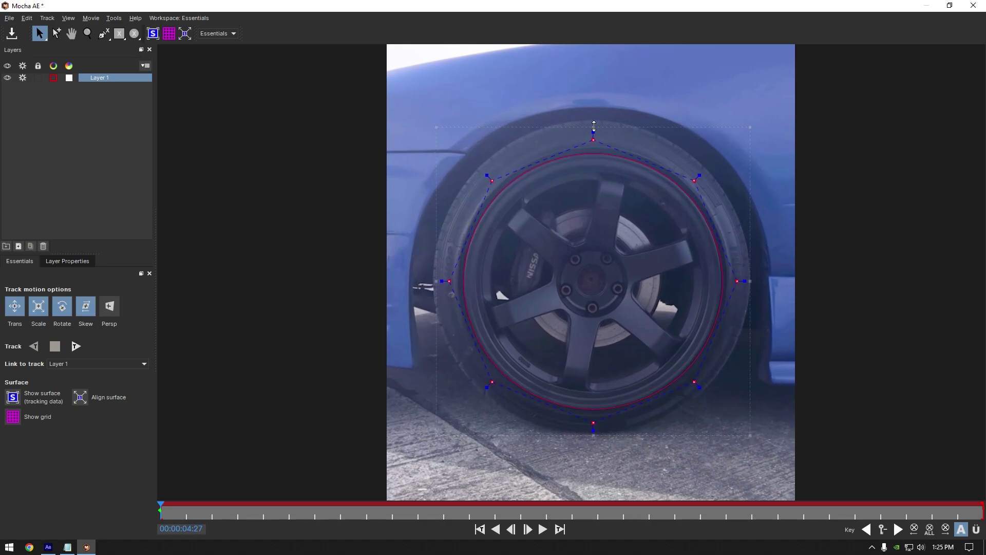
Shrink the ellipse slightly, track it forward to 0:00:04:59, and close Mocha
left_click_drag(750, 435, 747, 433)
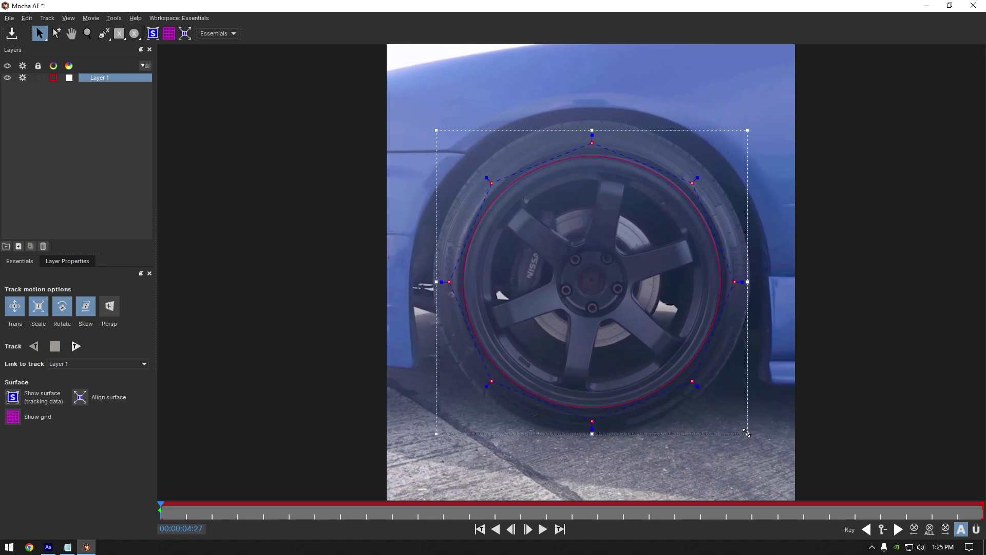
left_click(85, 346)
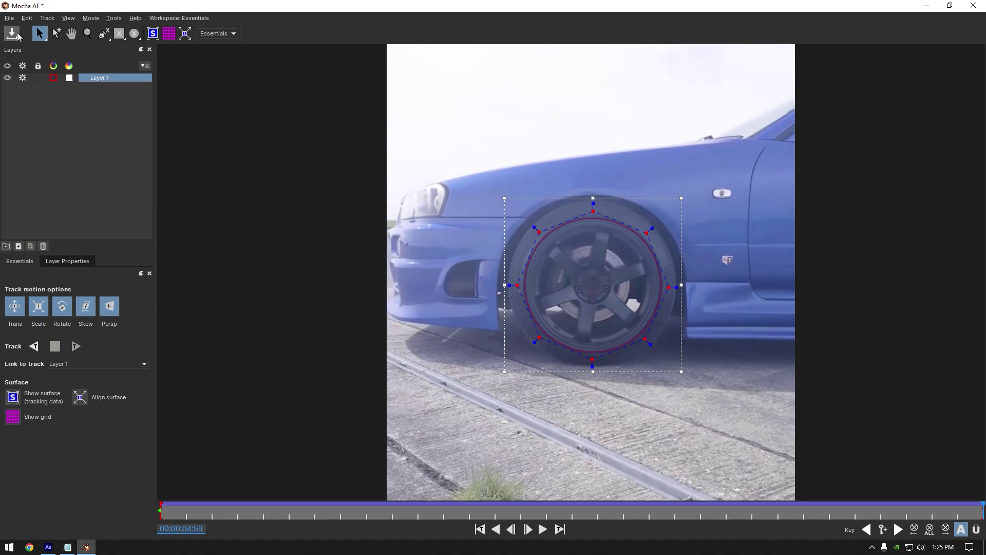
left_click(973, 6)
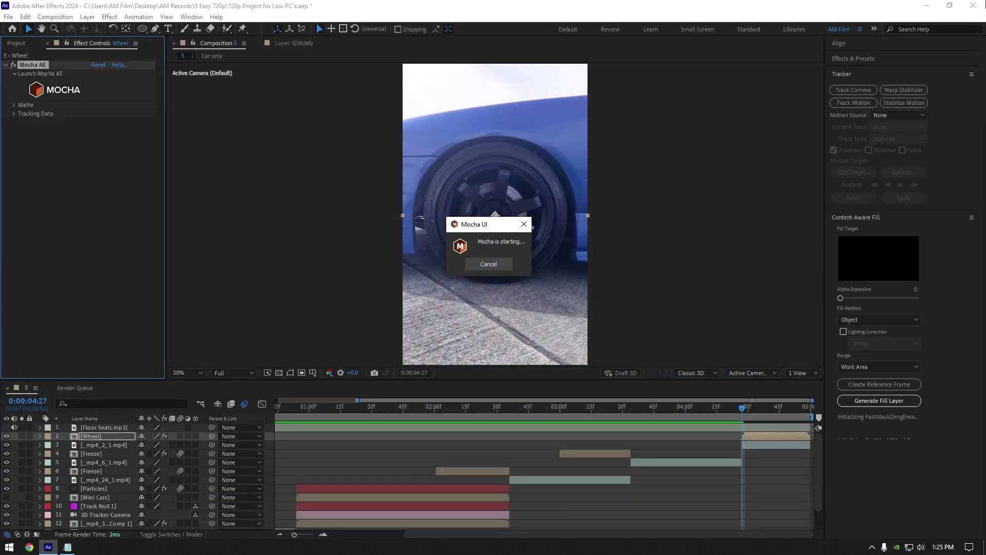
Enable the Mocha matte and move the Wheel layer's anchor point onto the wheel hub
left_click(13, 106)
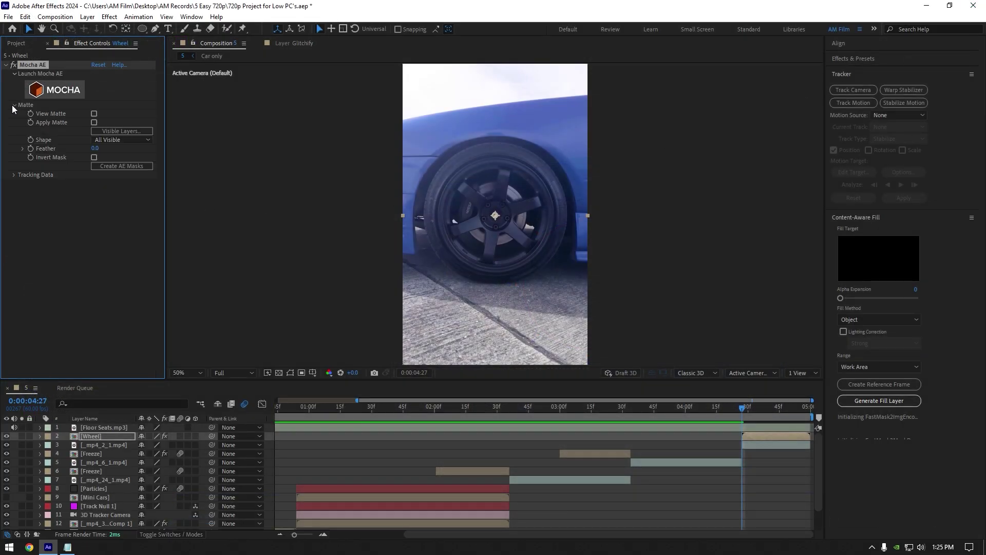
left_click(126, 29)
scroll(515, 203, "up", 3)
left_click_drag(495, 222, 496, 214)
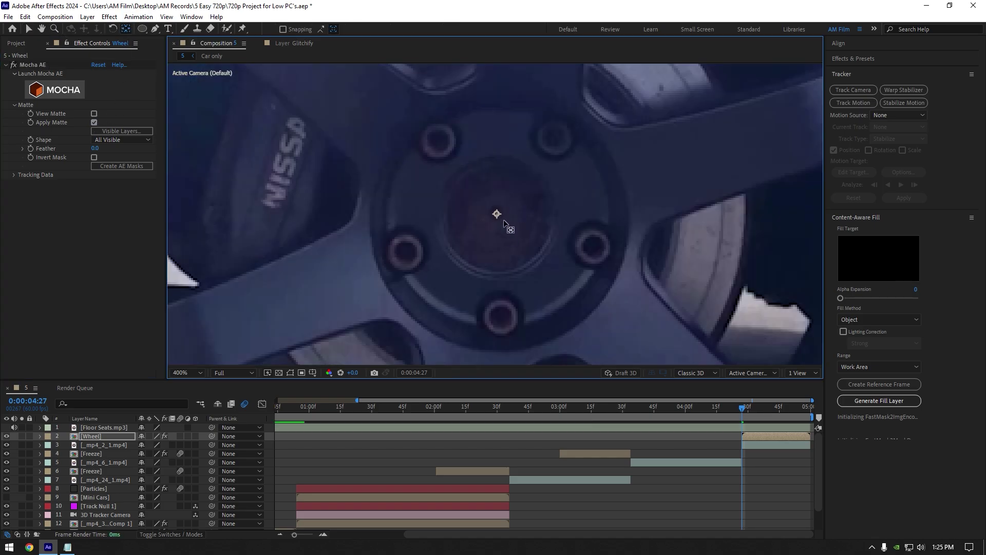
key("comma")
key("comma")
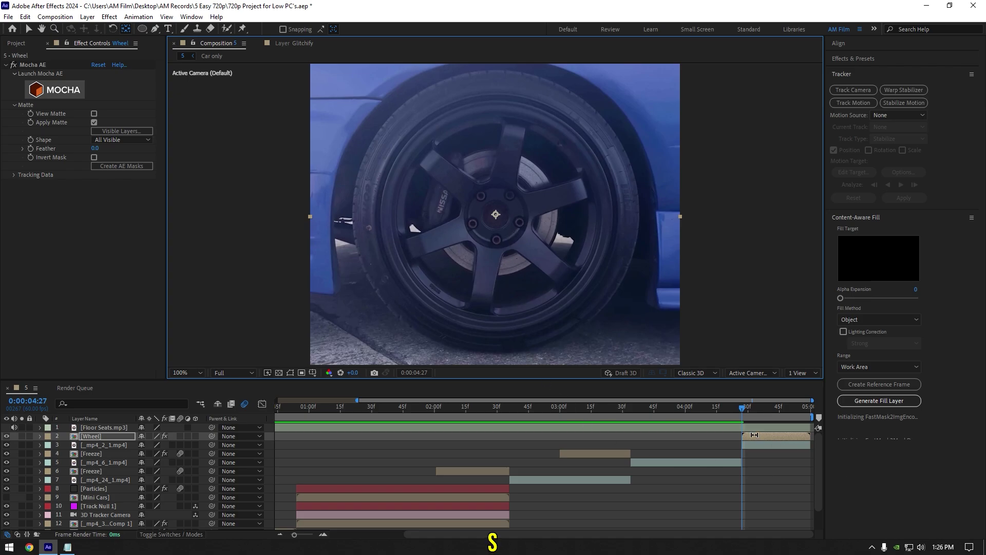
Keyframe the Wheel's Scale from 0% to 100% at the clip end, then duplicate the layer
key("s")
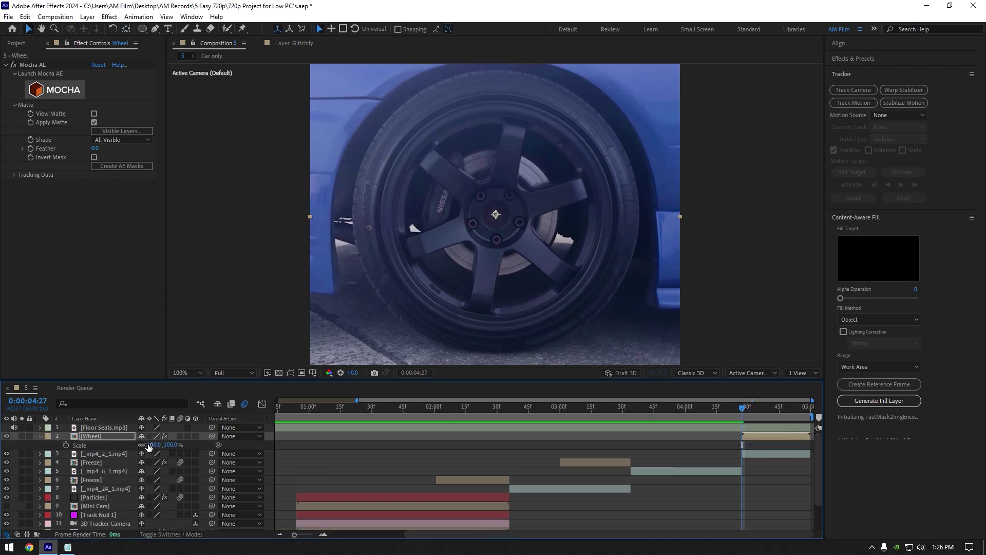
type("0")
key("Return")
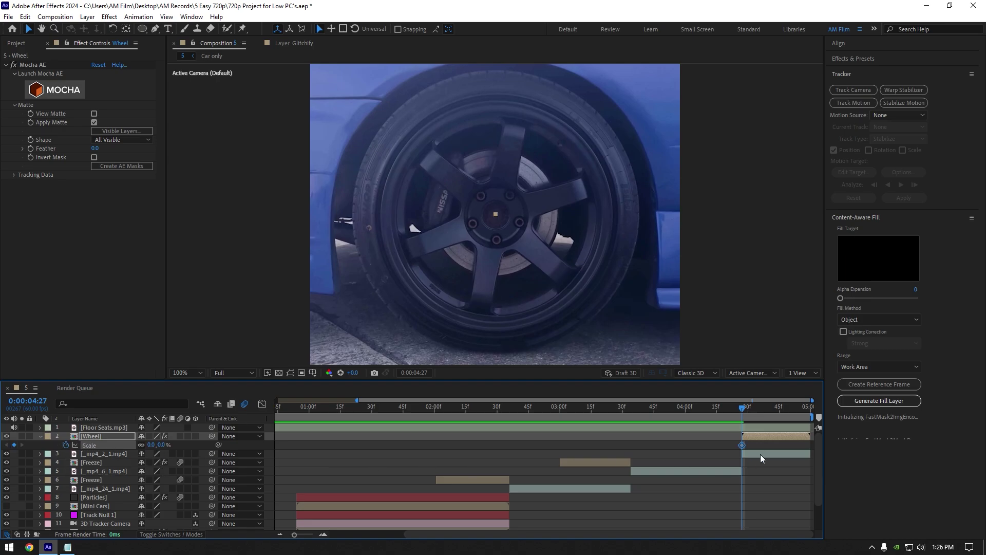
left_click_drag(747, 409, 820, 414)
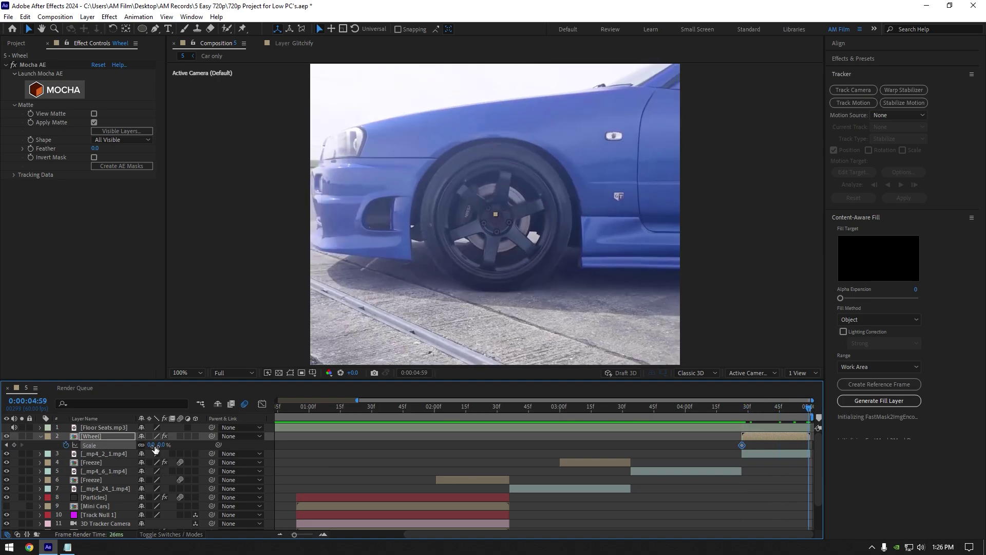
type("00")
key("Return")
left_click_drag(770, 408, 742, 407)
key("ctrl+d")
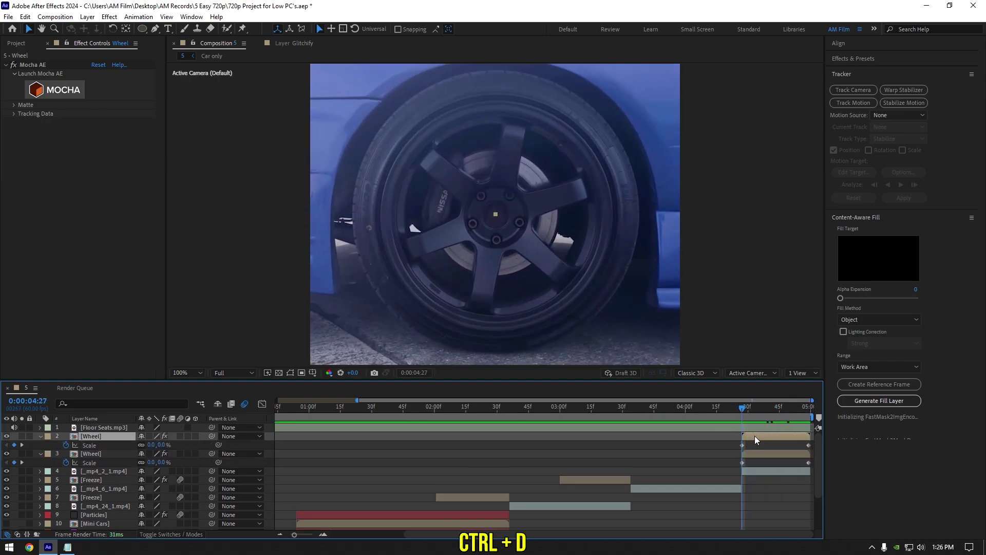
Stagger the Wheel copies' first Scale keyframes, add more copies, and preview the stacked zoom
left_click_drag(743, 409, 759, 410)
left_click_drag(743, 446, 788, 445)
key("ctrl+d")
key("ctrl+d")
left_click(751, 407)
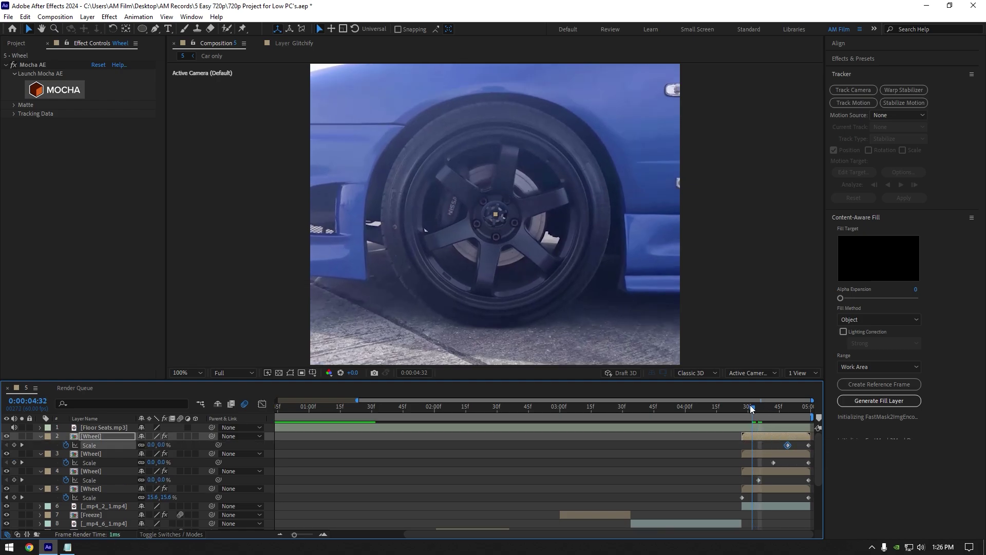
key("space")
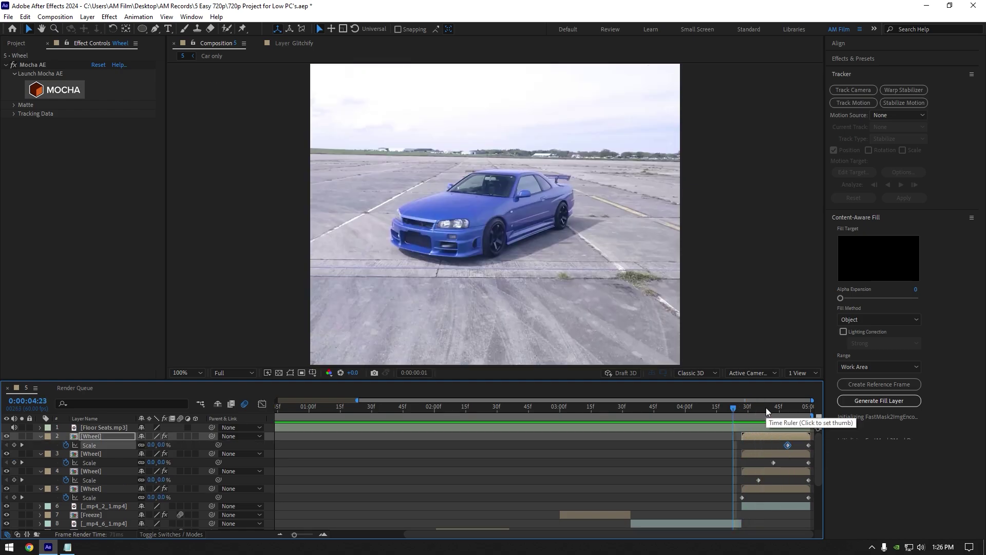
key("space")
Select all the Wheel layers together and check the wheel zoom again
left_click(91, 454, "ctrl")
left_click(90, 471, "ctrl")
left_click(90, 488, "ctrl")
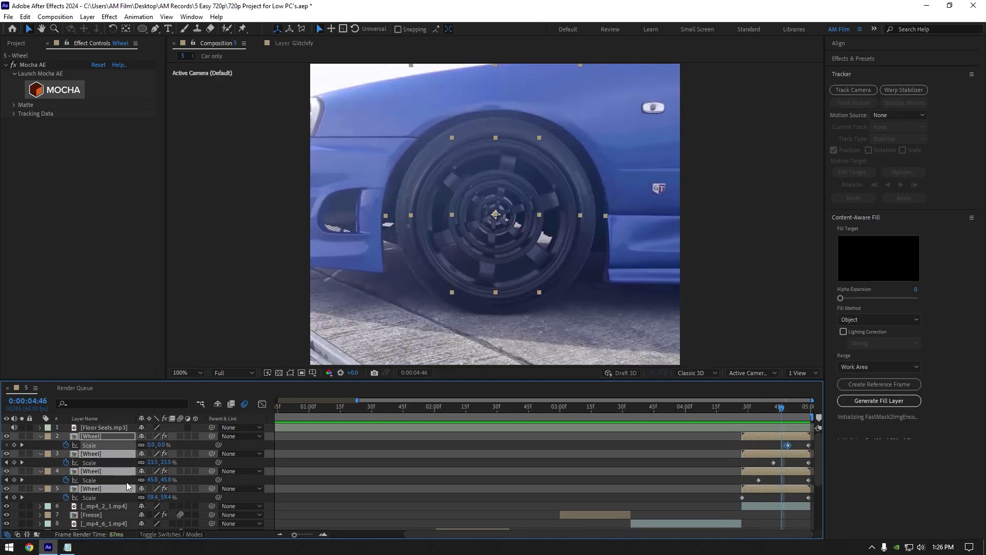
left_click(760, 407)
scroll(549, 289, "down", 2)
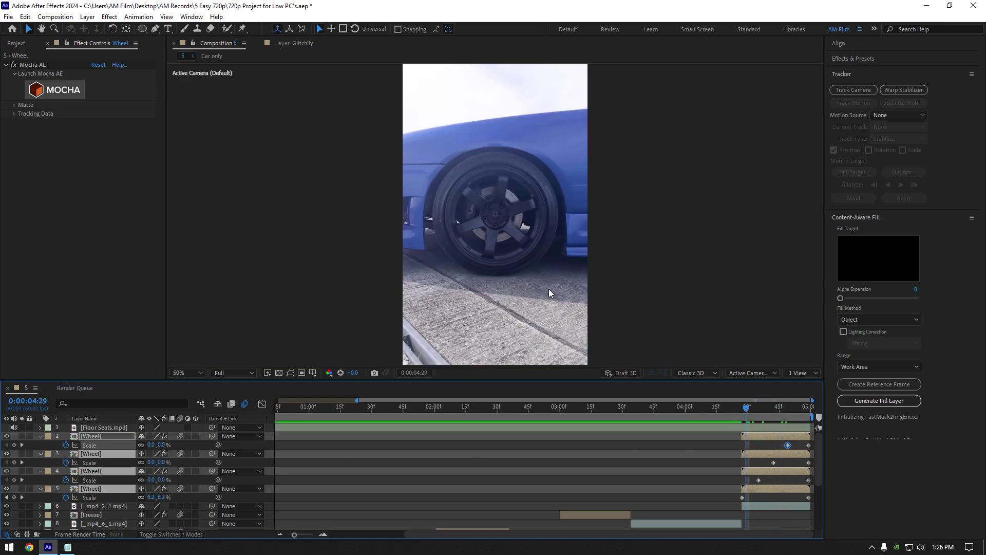